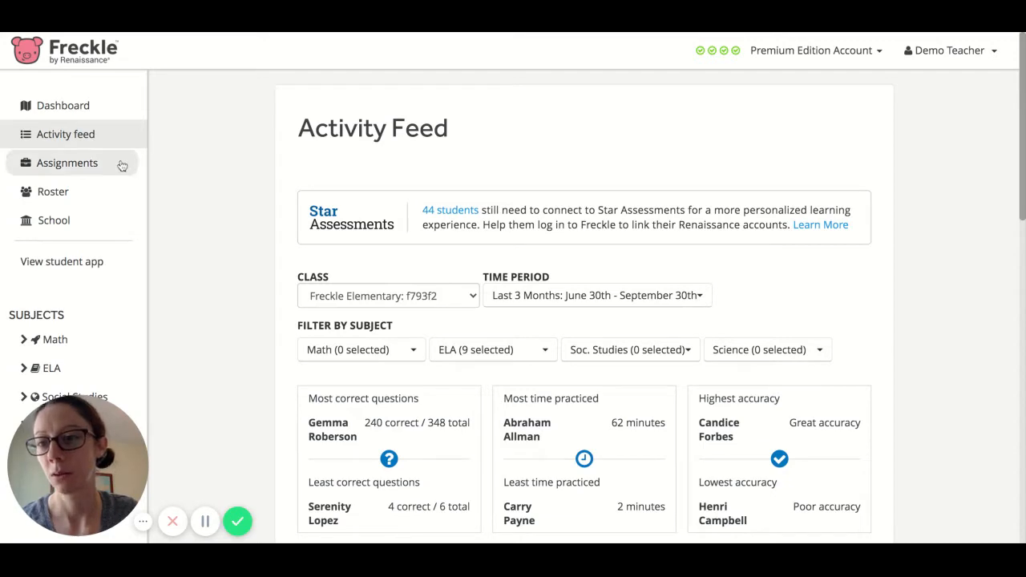
Start adding a new class assignment and browse the activity types offered for ELA, Social Studies and Math
left_click(84, 169)
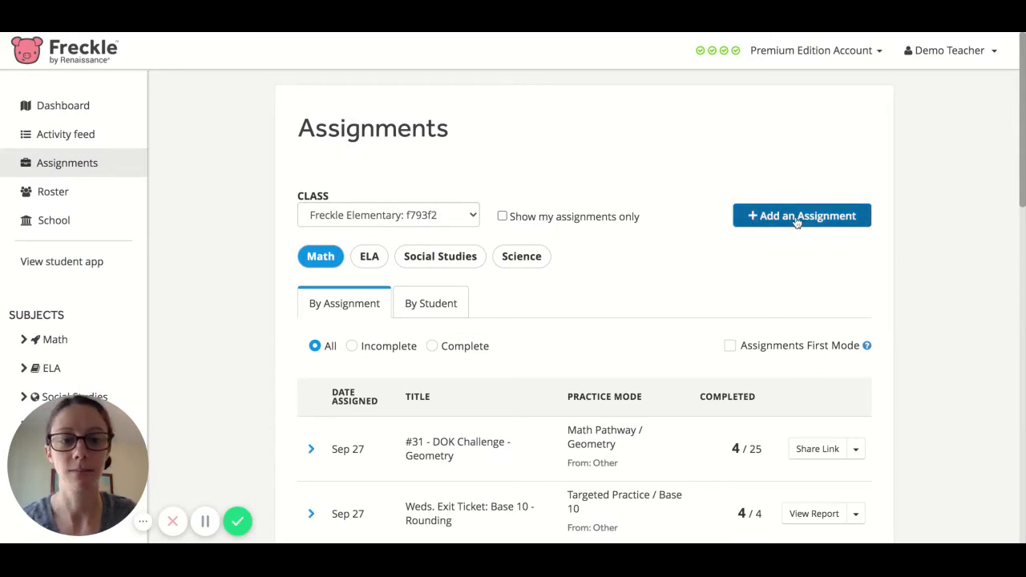
left_click(798, 222)
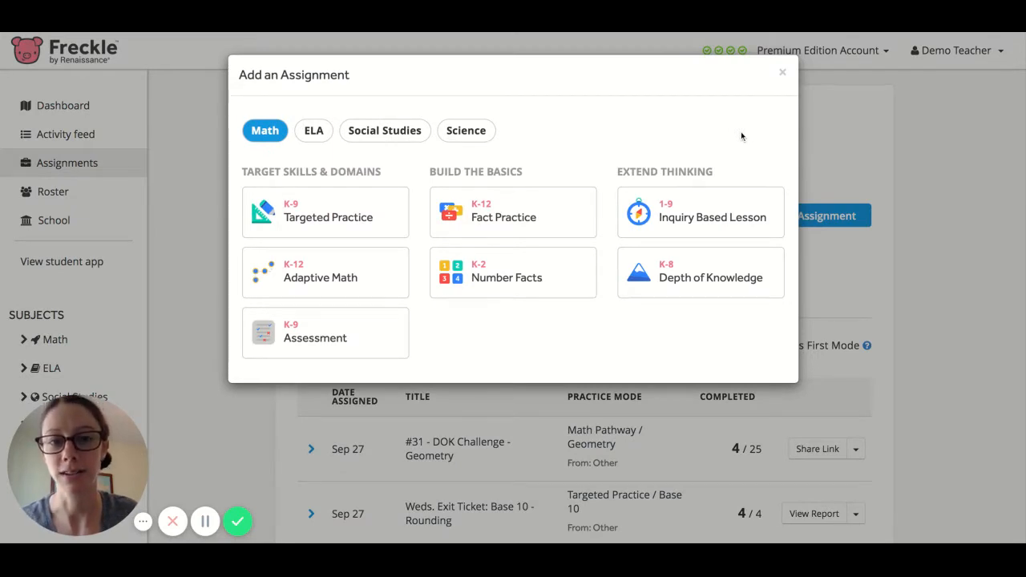
left_click(315, 137)
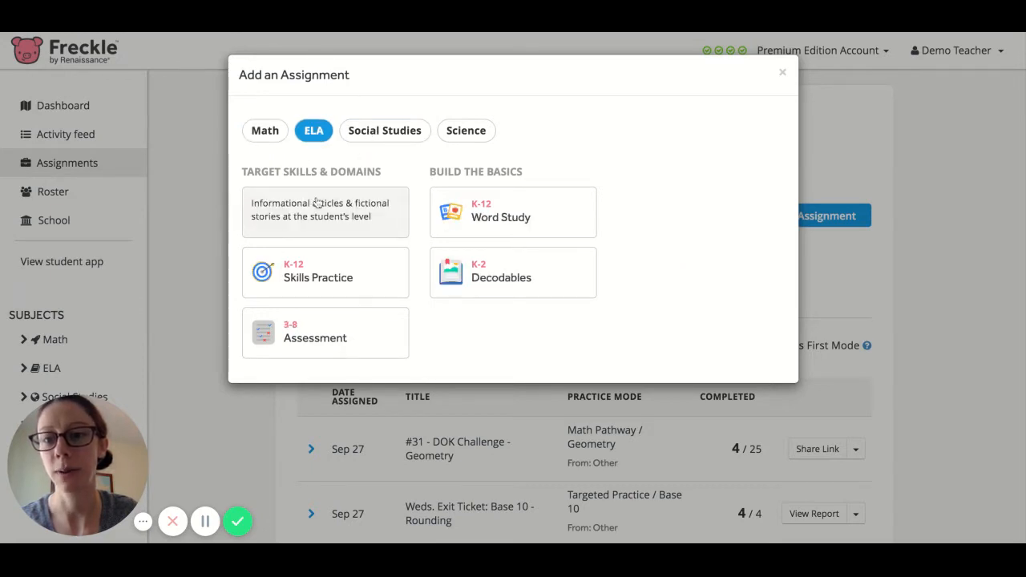
left_click(400, 138)
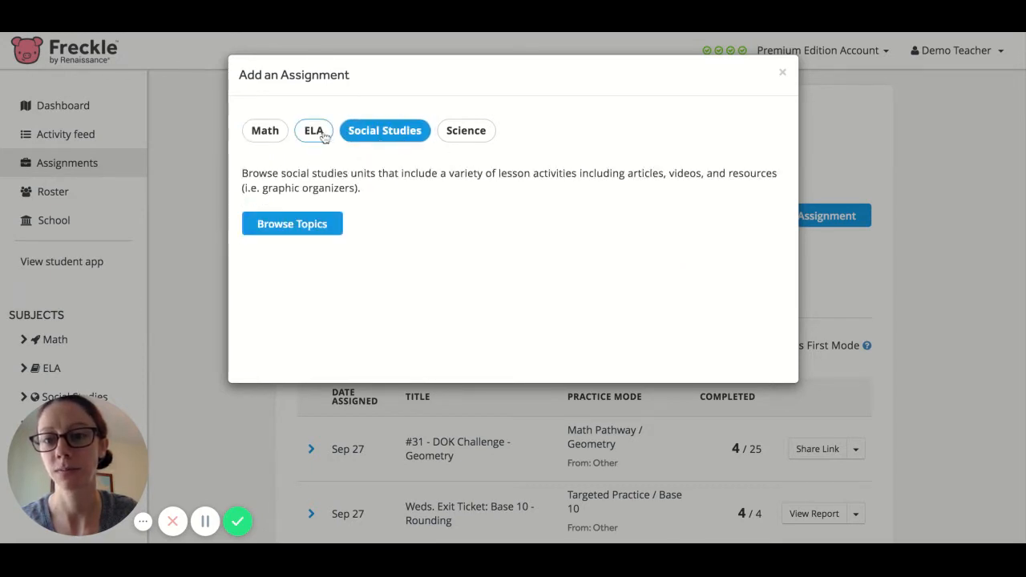
left_click(276, 138)
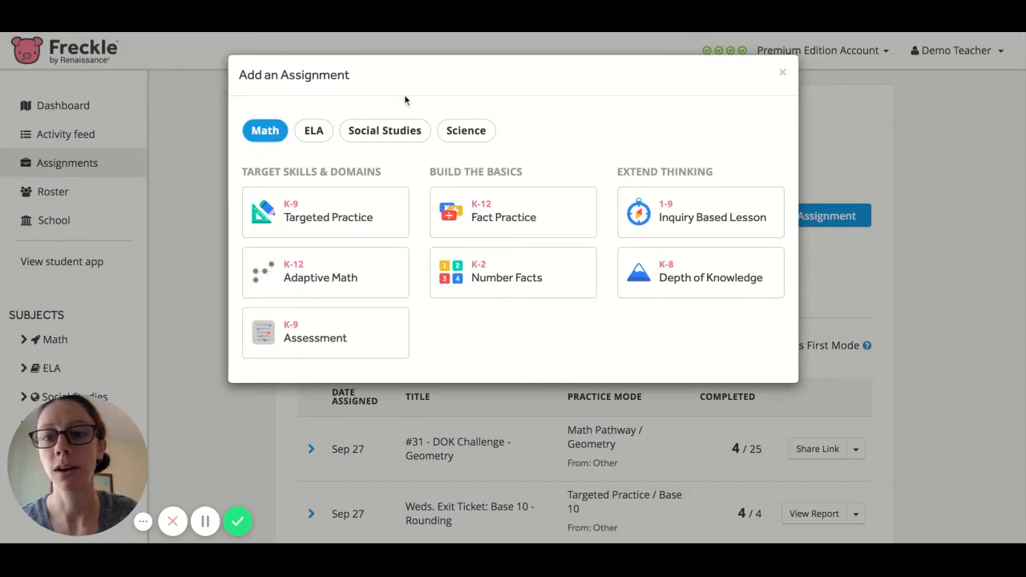
Choose Targeted Practice as the math assignment type
mouse_move(569, 222)
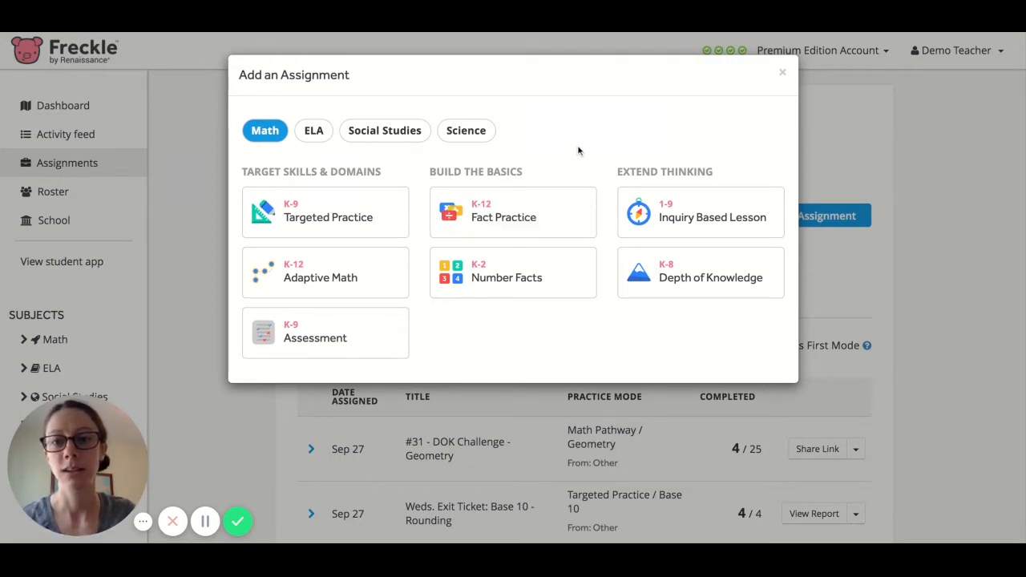
mouse_move(366, 222)
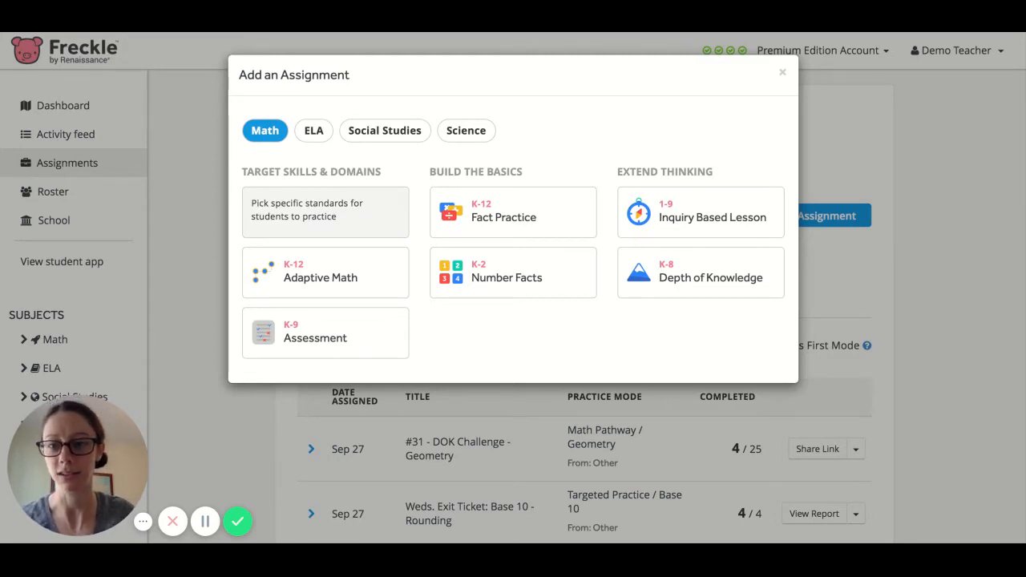
left_click(325, 212)
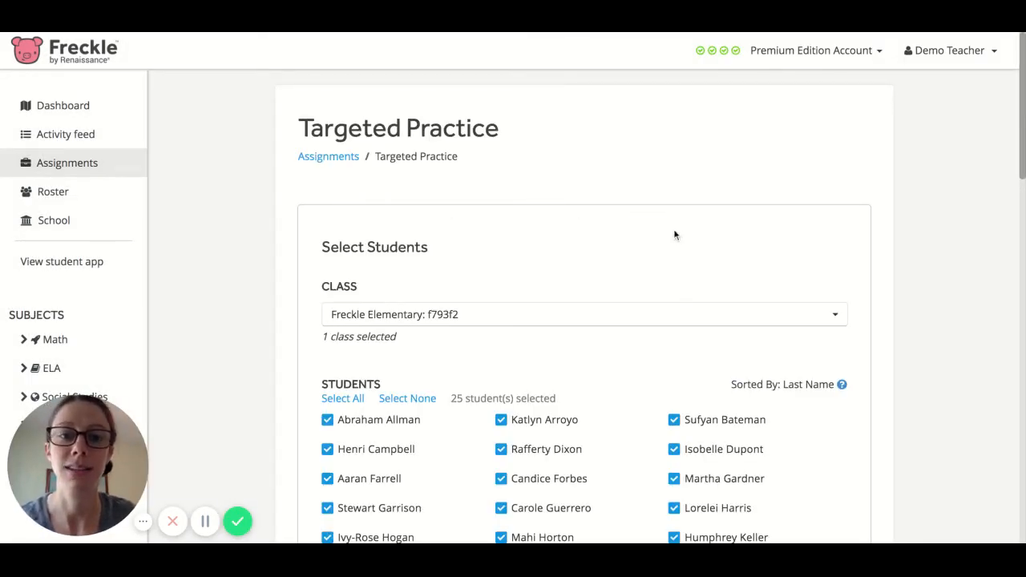
Review the class and student selection of the Targeted Practice assignment, continuing to the standard selection
scroll(648, 238, "down", 1)
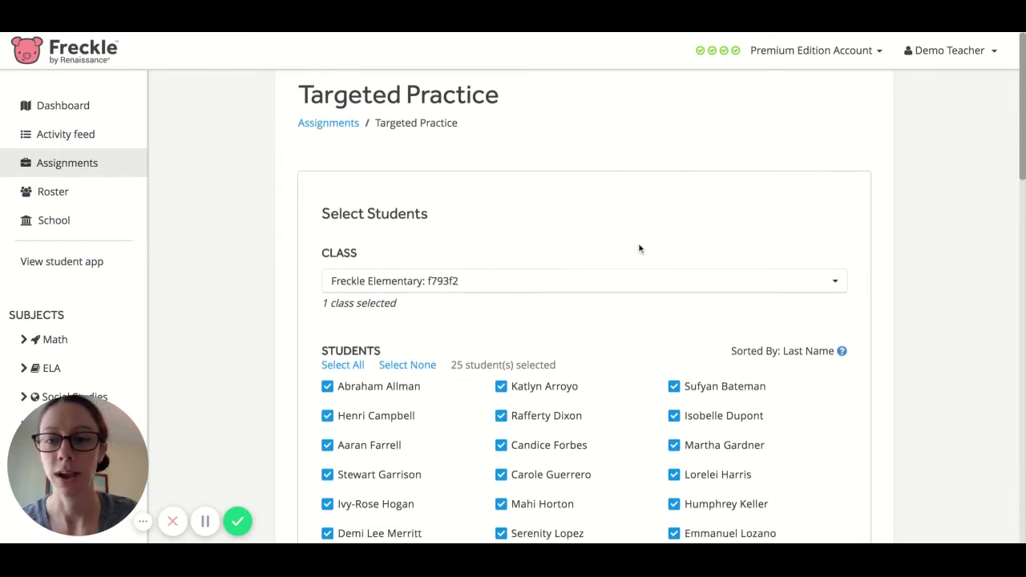
scroll(639, 240, "down", 1)
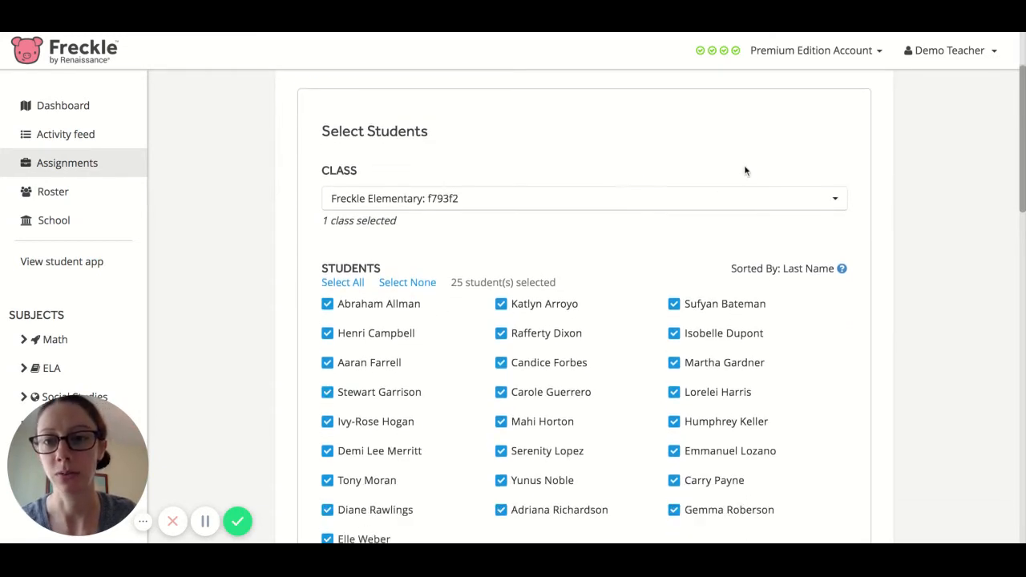
scroll(806, 163, "down", 1)
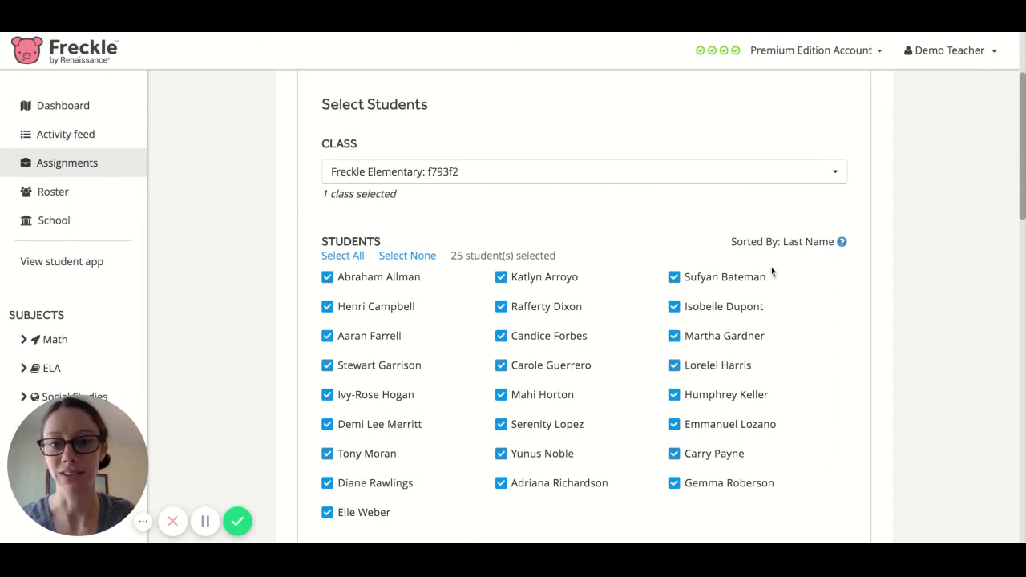
scroll(654, 196, "down", 1)
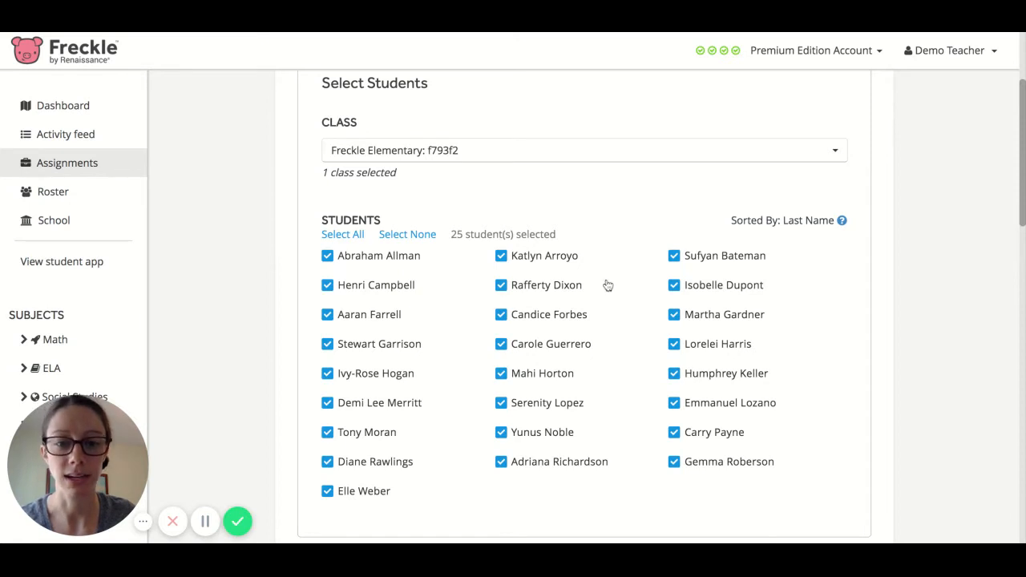
scroll(633, 279, "down", 1)
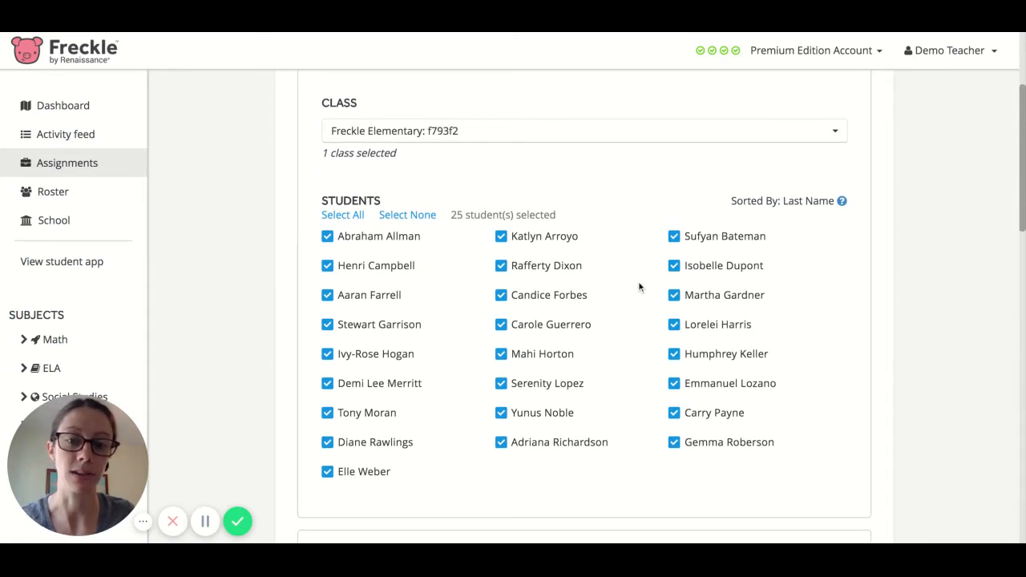
scroll(643, 270, "down", 3)
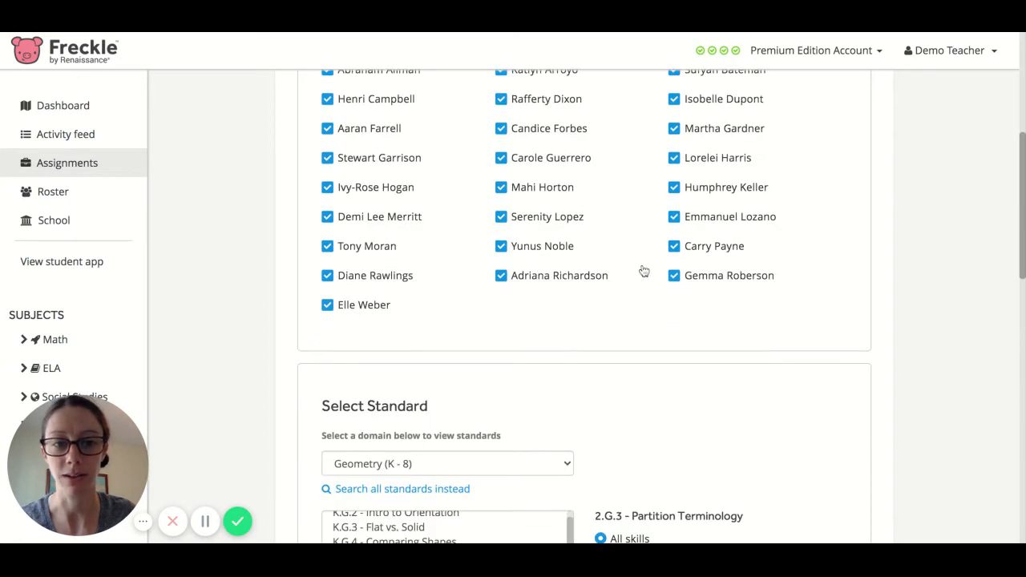
scroll(642, 271, "down", 2)
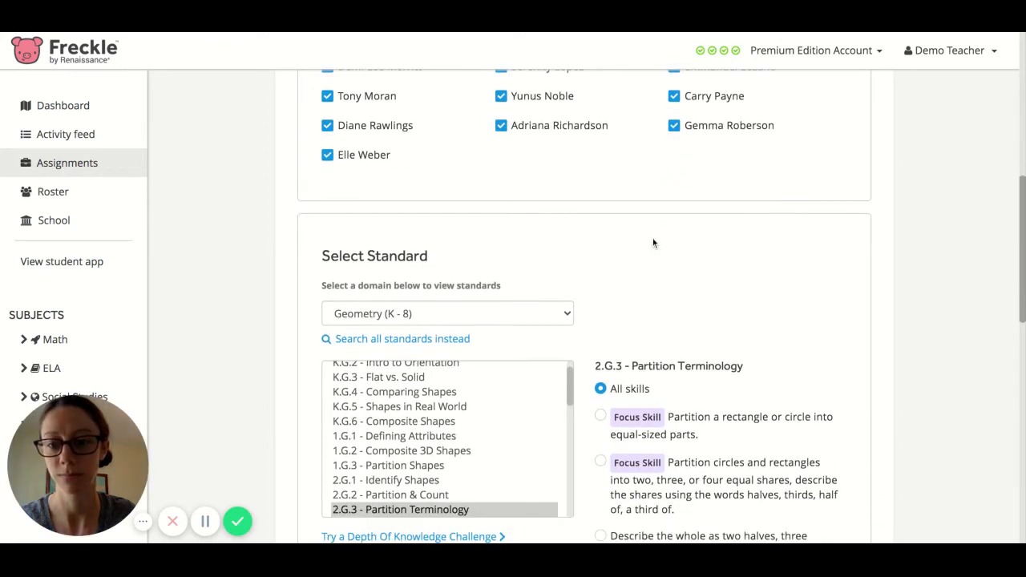
scroll(655, 220, "down", 1)
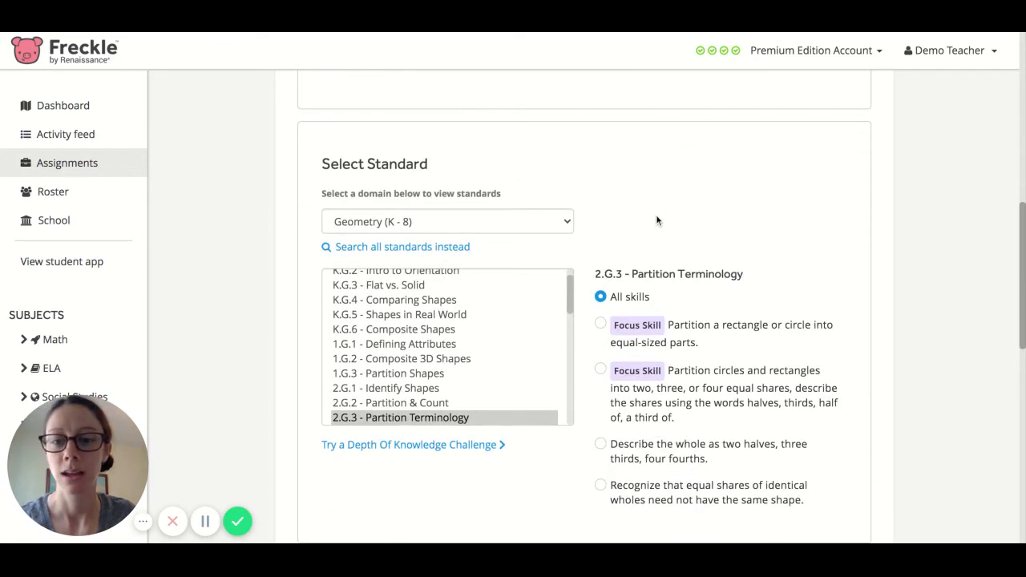
Look through the Geometry (K - 8) standards and select 2.G.3 - Partition Terminology
left_click(564, 227)
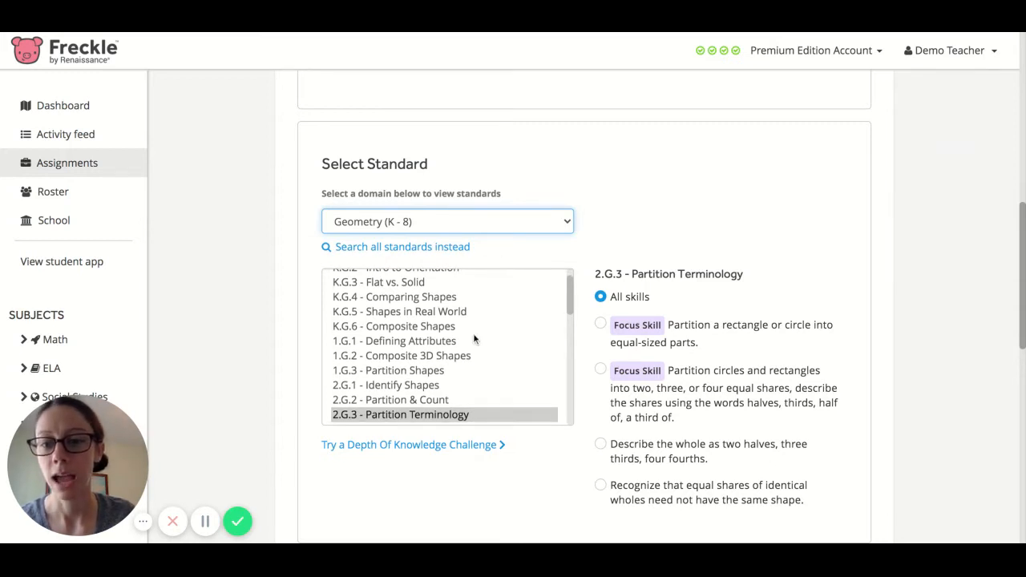
scroll(476, 336, "down", 1)
scroll(430, 331, "down", 3)
scroll(429, 331, "down", 10)
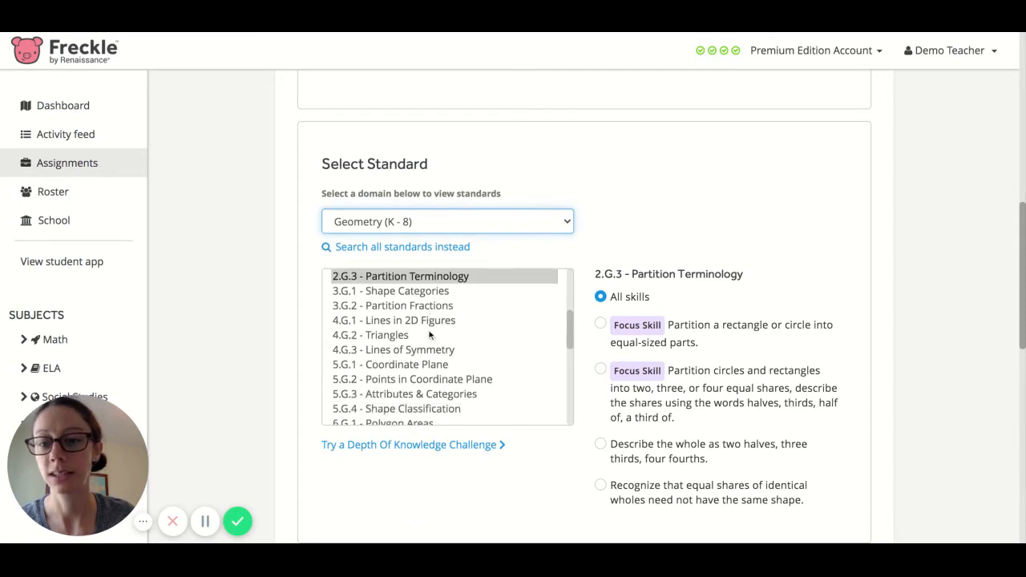
scroll(429, 337, "up", 6)
scroll(429, 337, "up", 2)
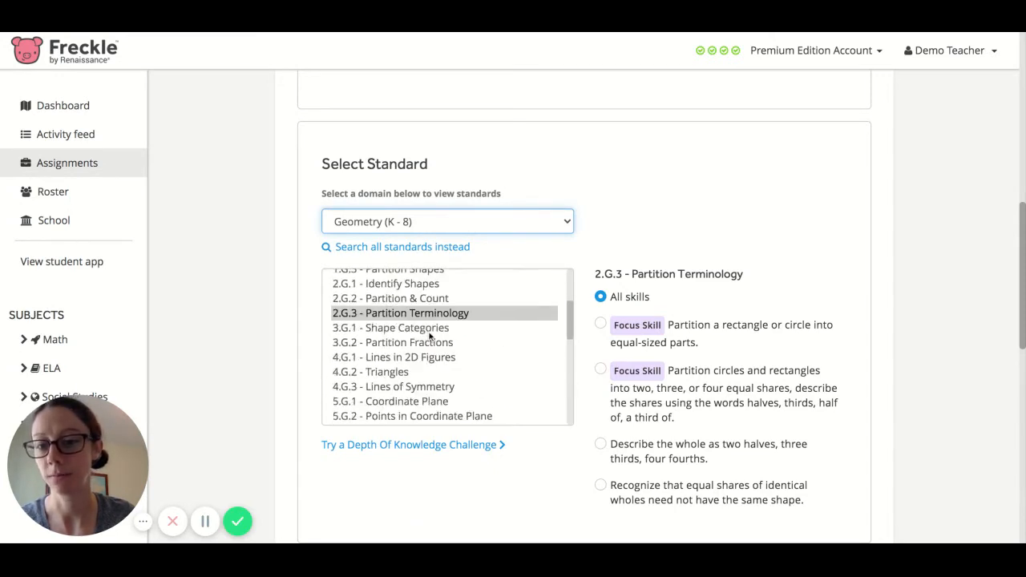
left_click(407, 322)
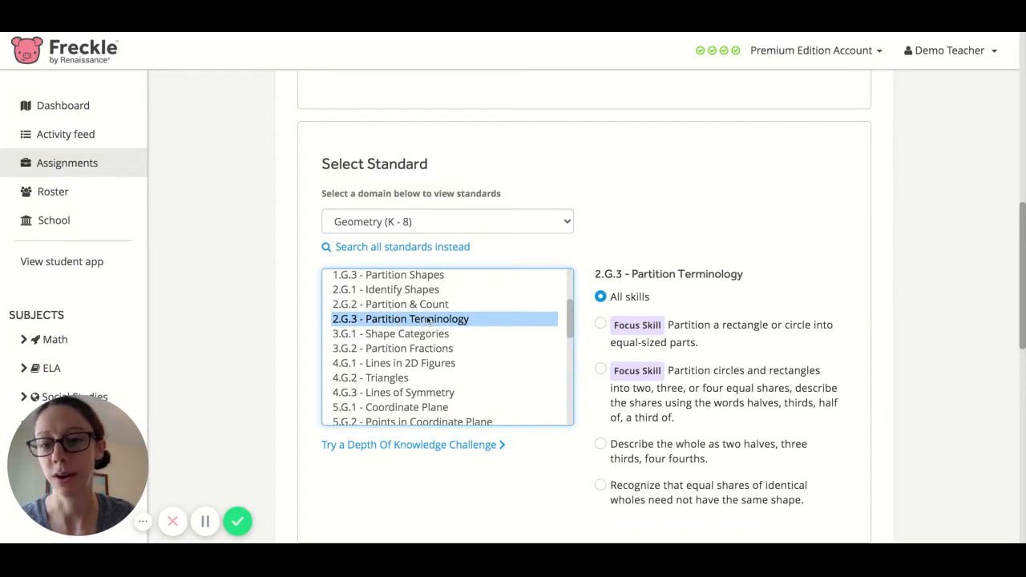
left_click(413, 307)
left_click(410, 322)
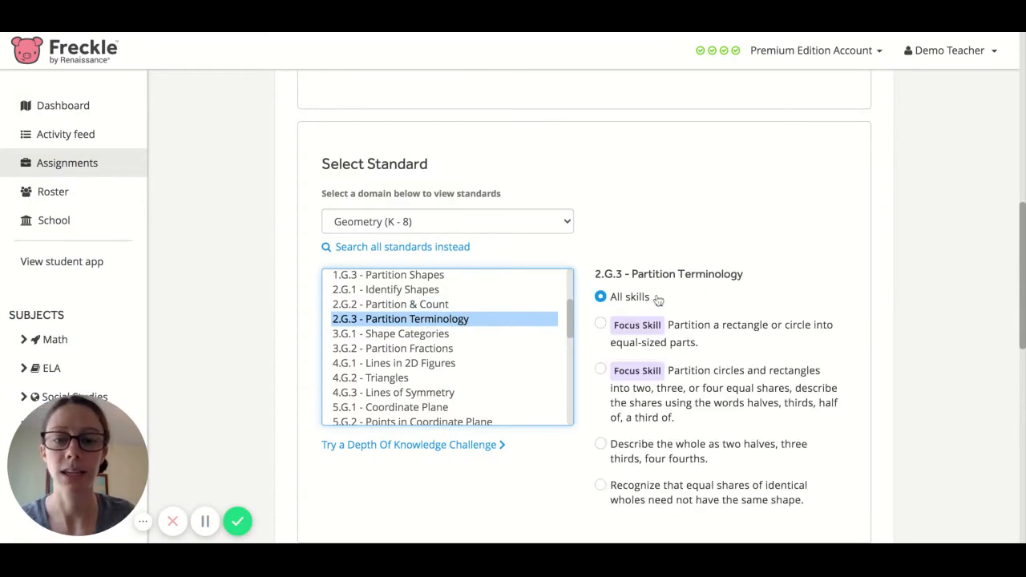
Limit the 2.G.3 standard to the focus skill "Partition a rectangle or circle into equal-sized parts."
scroll(657, 299, "down", 1)
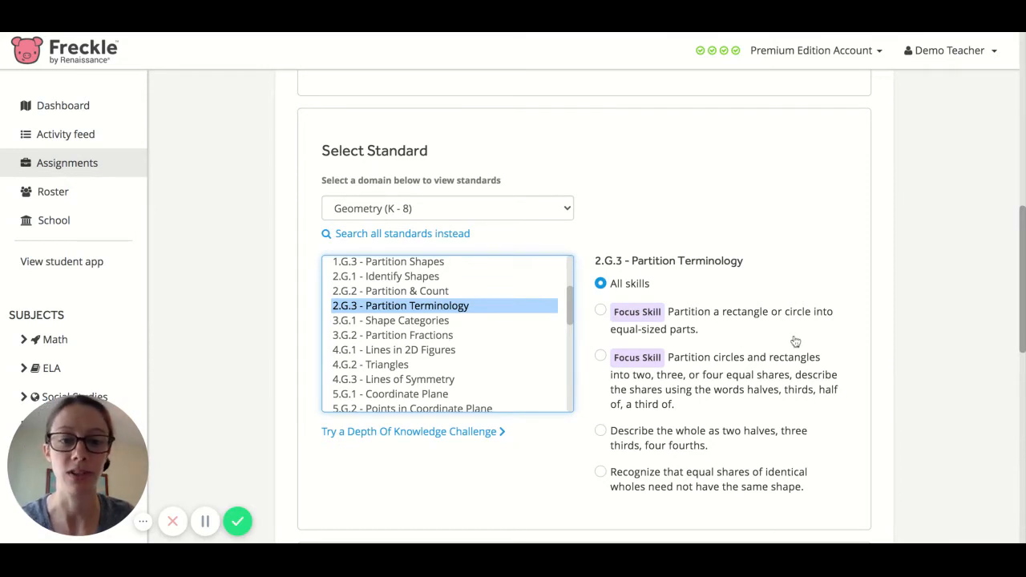
scroll(796, 334, "down", 1)
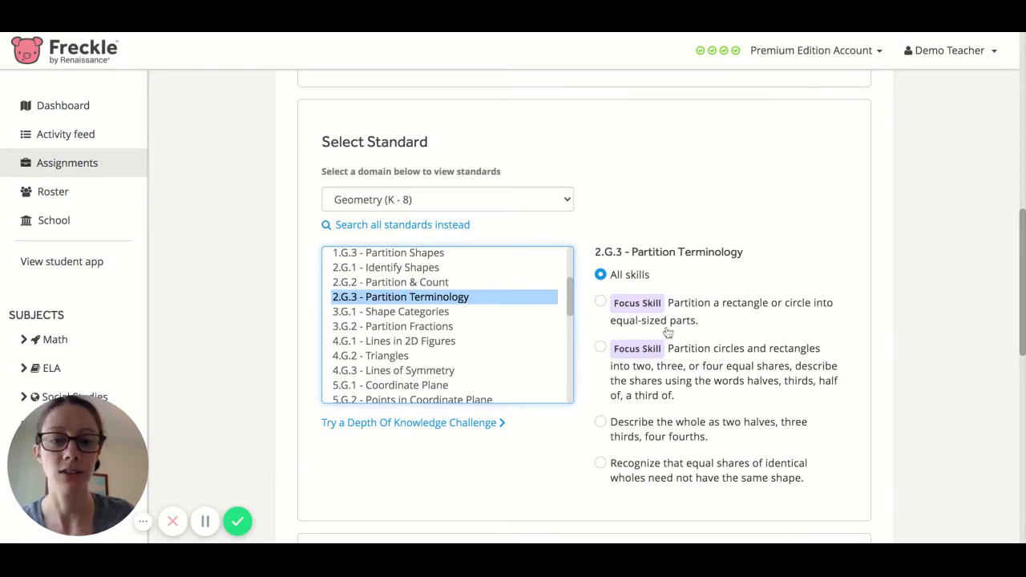
left_click(601, 304)
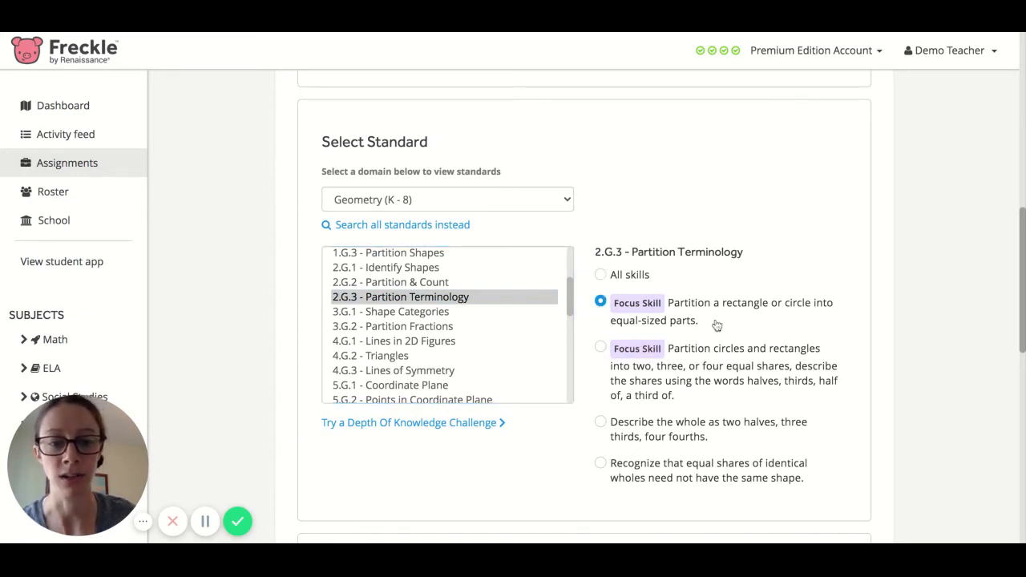
Set the assignment's length to Exit Ticket with 5 questions
scroll(763, 285, "down", 3)
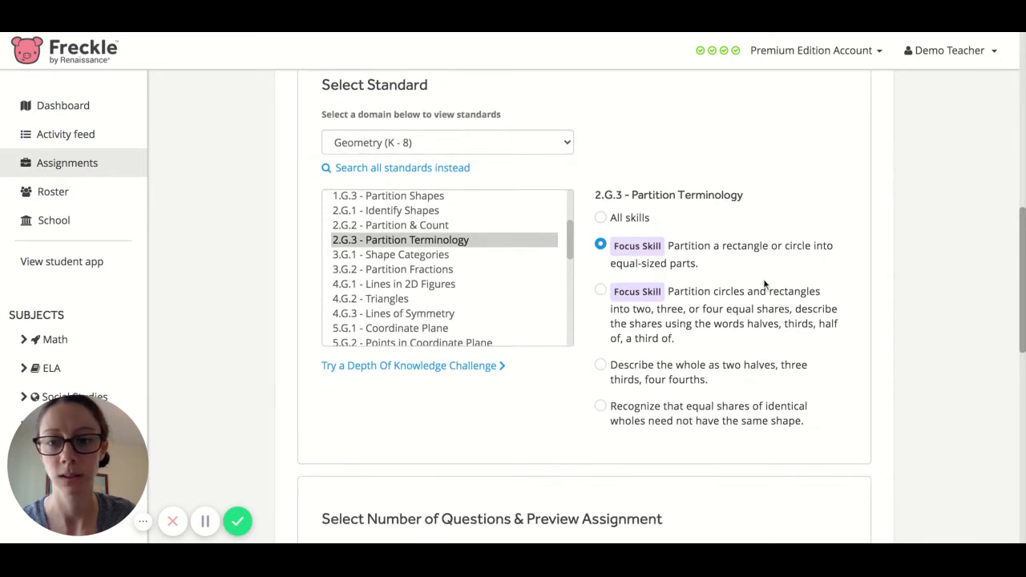
scroll(764, 285, "down", 2)
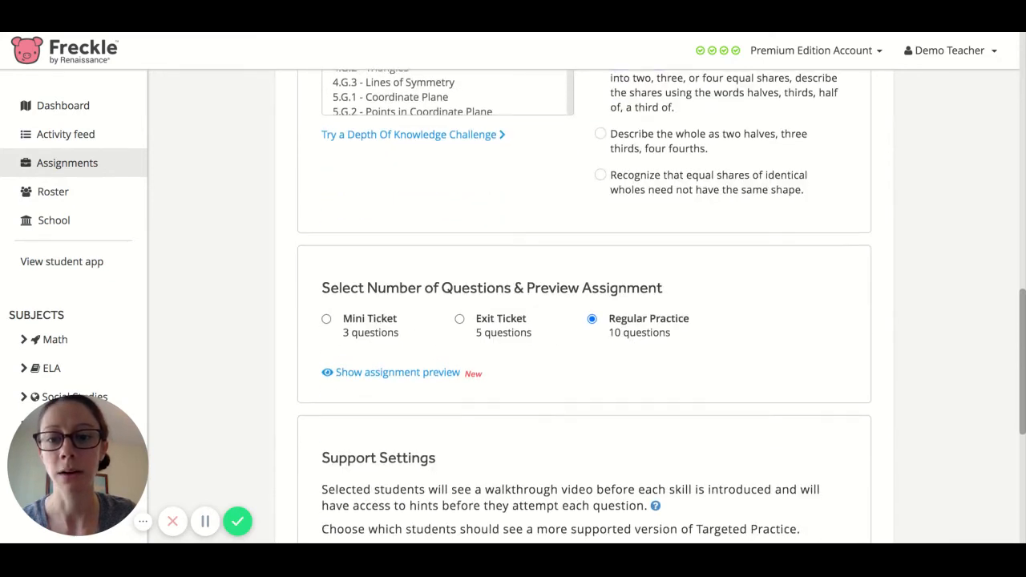
scroll(660, 278, "down", 1)
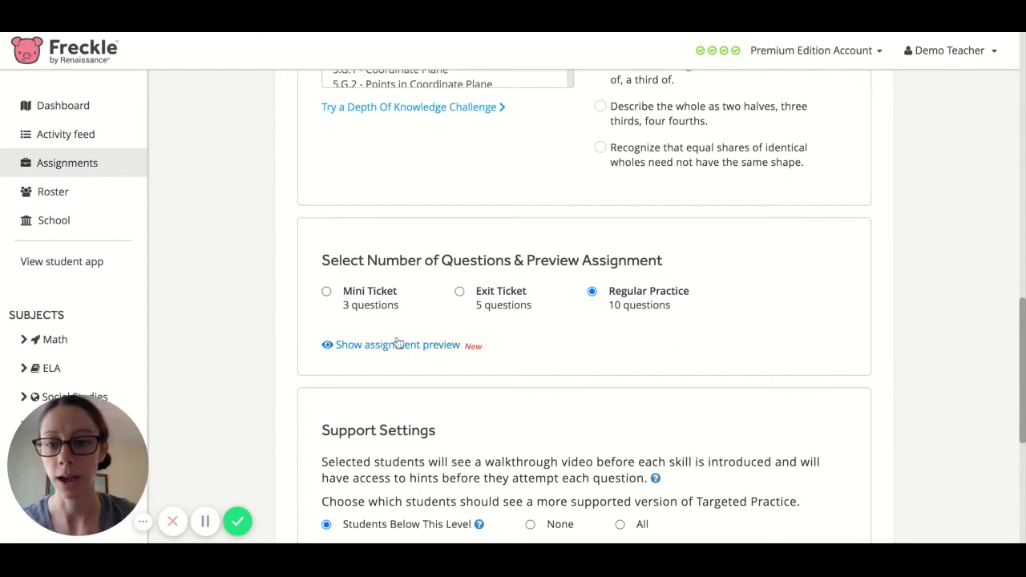
left_click(460, 291)
Show the assignment preview and look through Questions 1 to 5
scroll(484, 318, "down", 1)
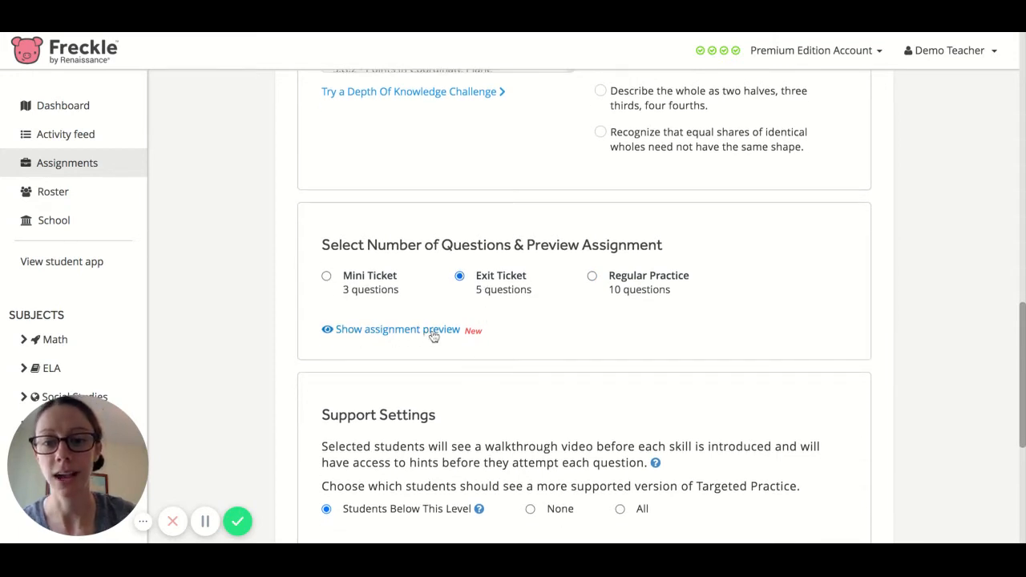
left_click(451, 336)
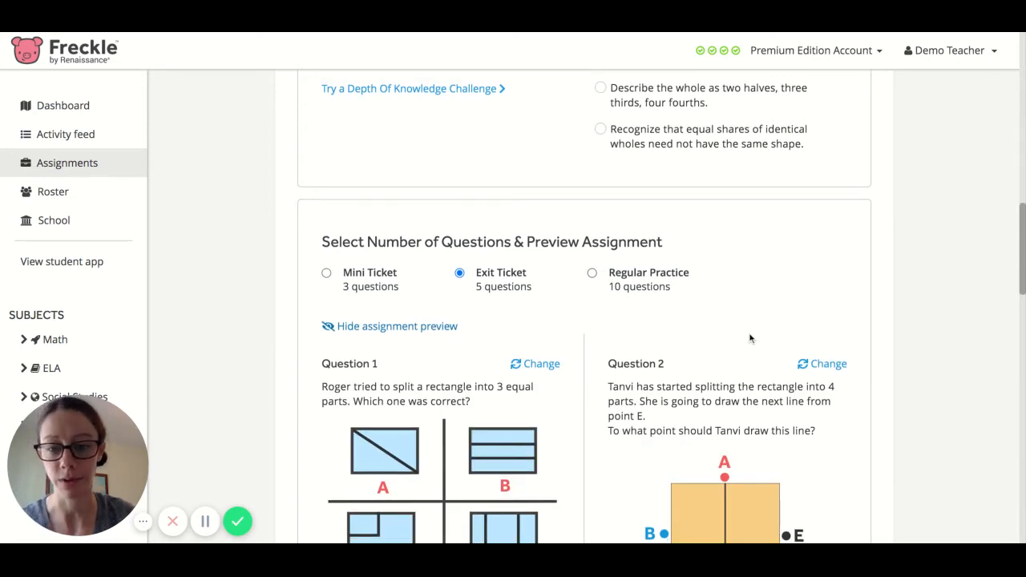
scroll(731, 310, "down", 3)
scroll(730, 314, "down", 5)
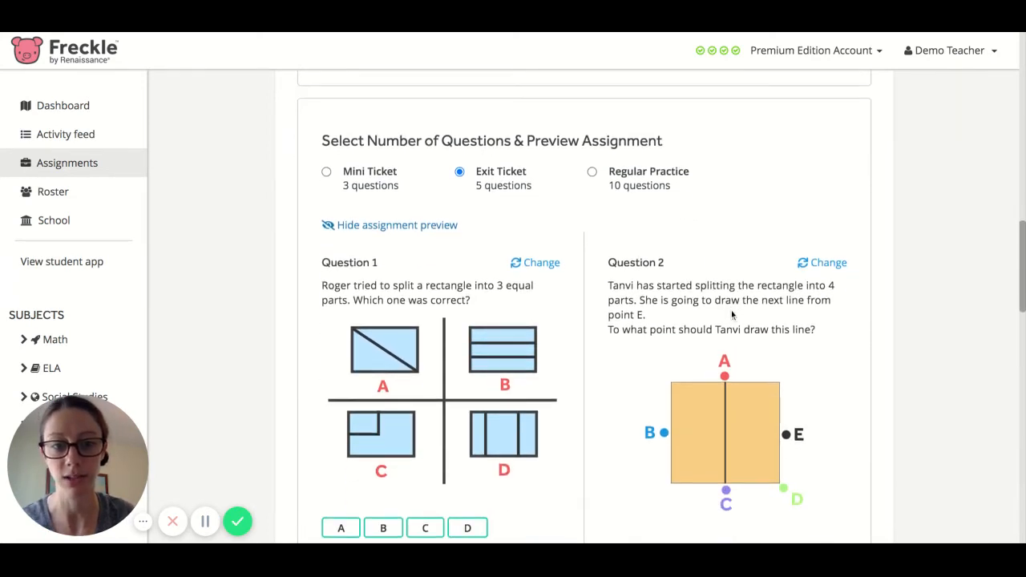
scroll(584, 305, "down", 5)
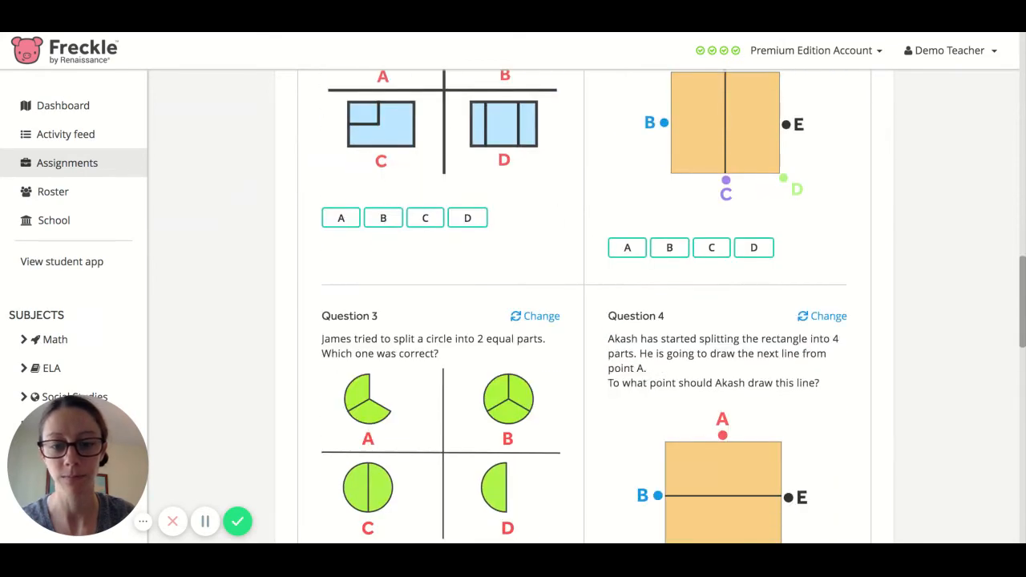
scroll(584, 305, "down", 8)
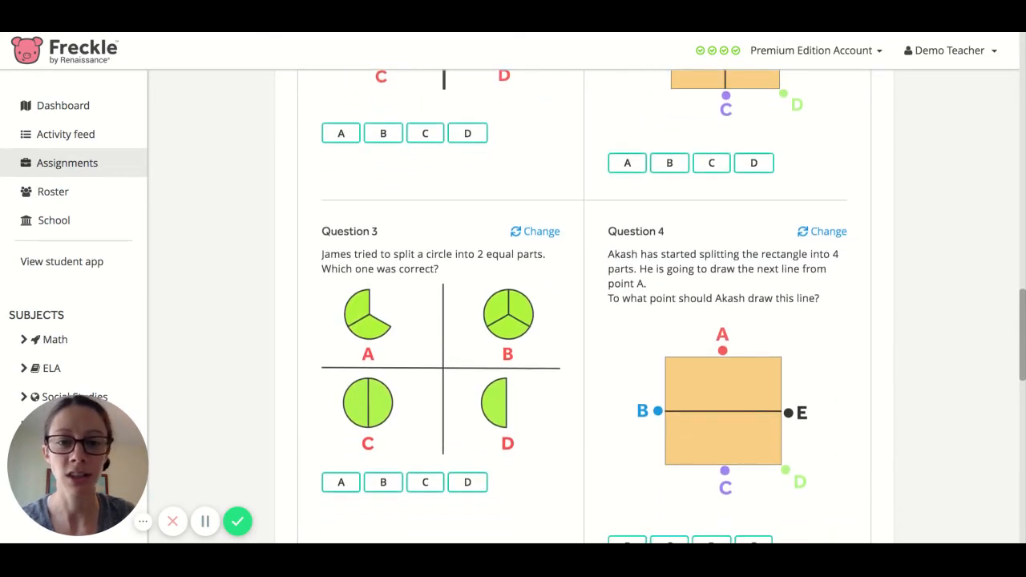
scroll(581, 324, "down", 1)
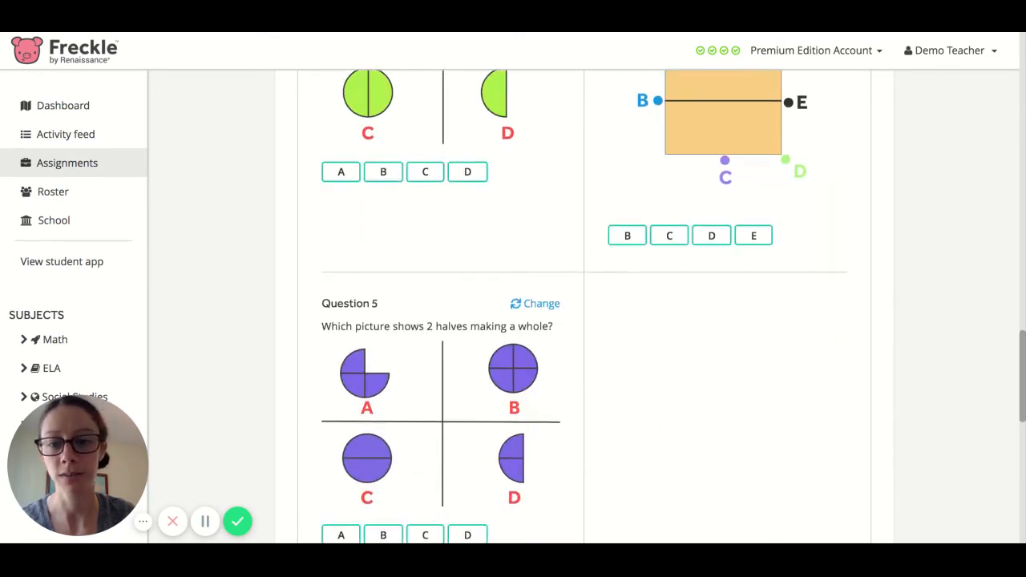
Swap Question 5 for a different one and mark answer C for Question 4 in the preview
left_click(538, 307)
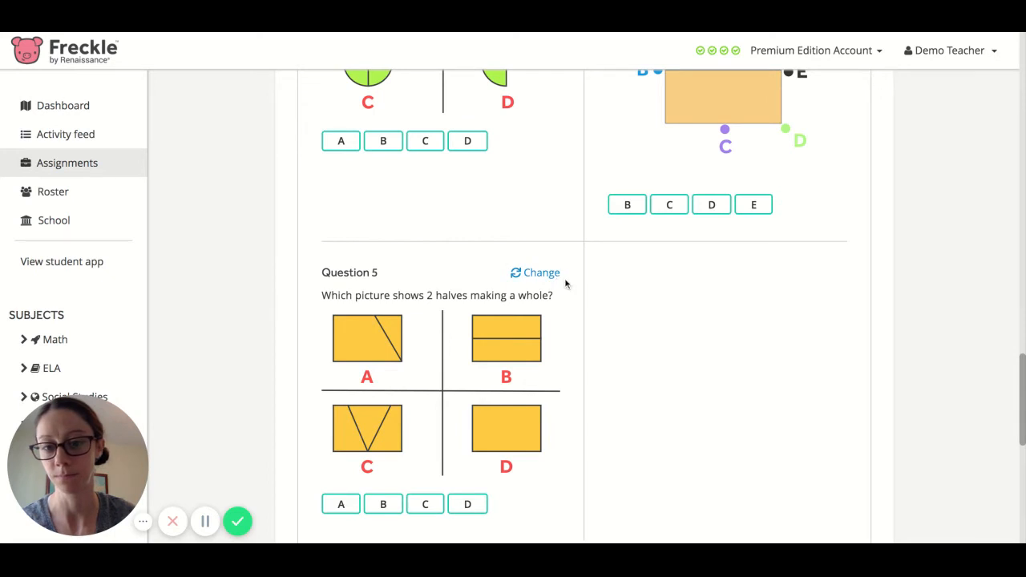
scroll(616, 254, "up", 2)
left_click(662, 369)
scroll(659, 373, "down", 3)
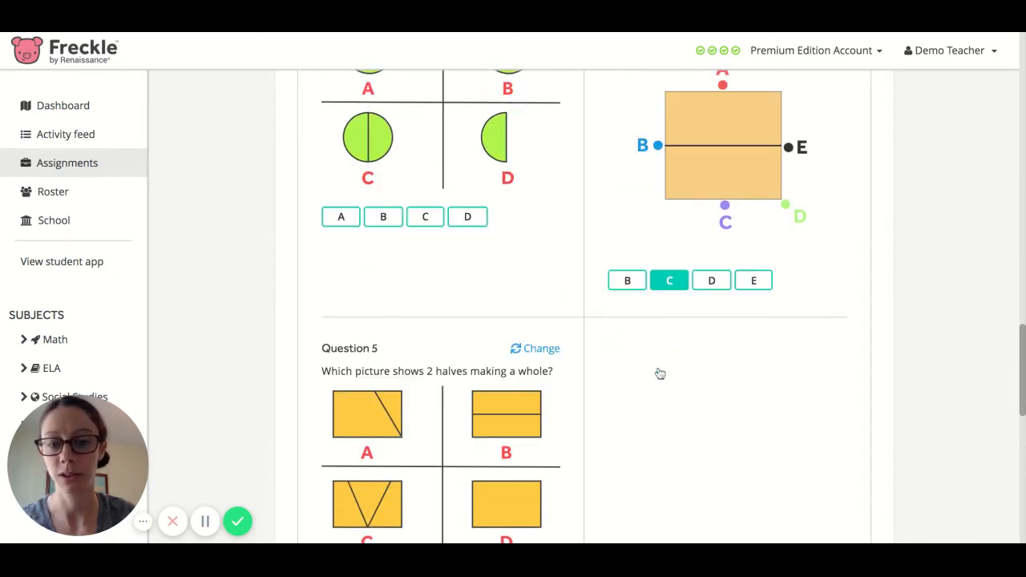
Set the support settings so that all students see the more supported version of Targeted Practice
scroll(786, 365, "down", 4)
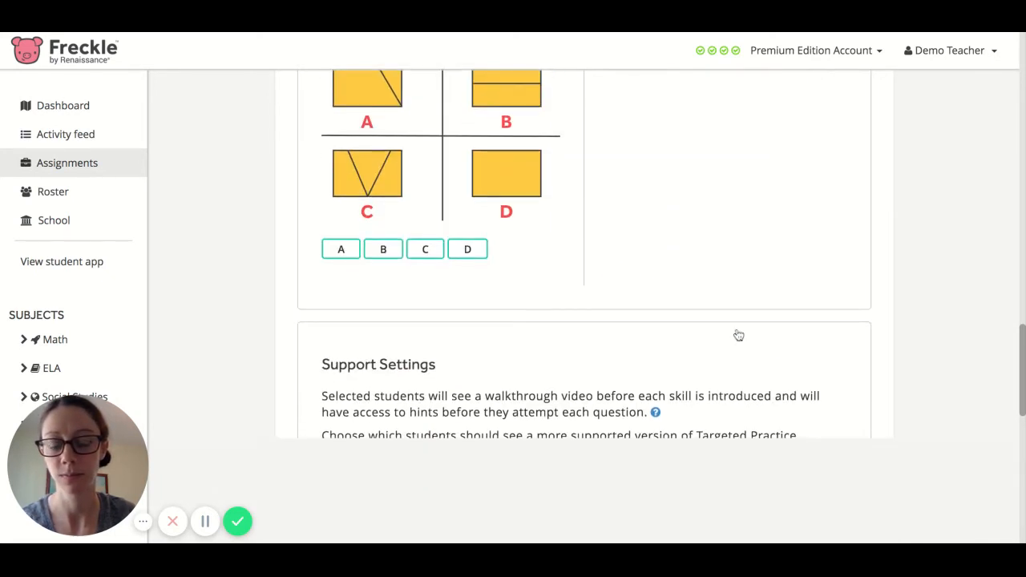
scroll(735, 331, "down", 1)
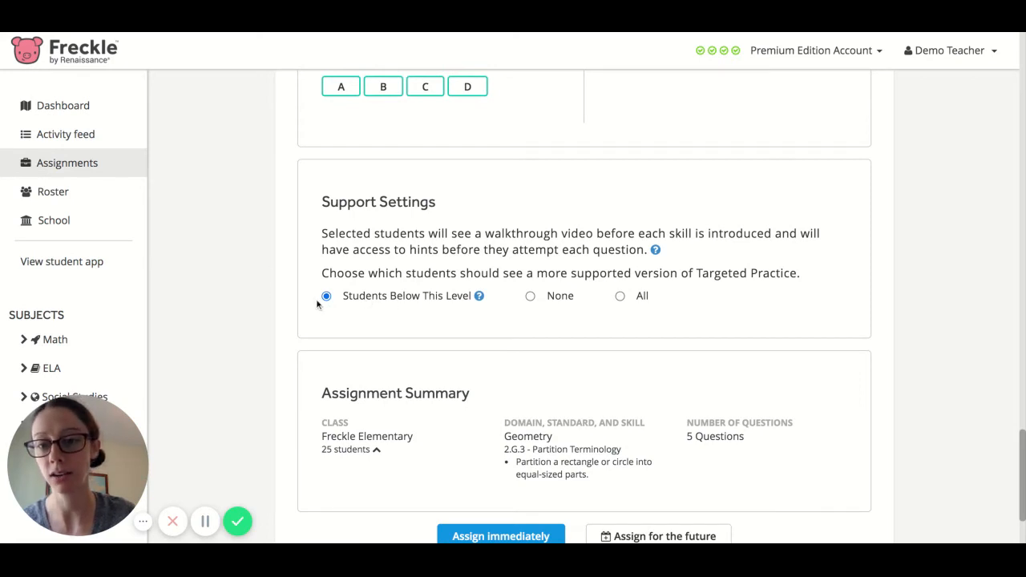
left_click(530, 297)
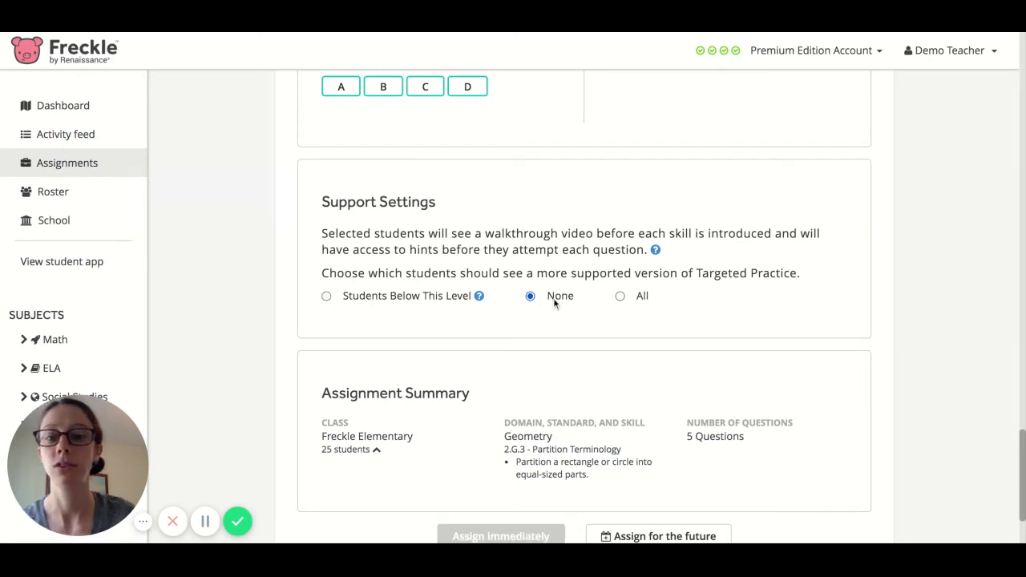
left_click(619, 298)
scroll(508, 295, "down", 1)
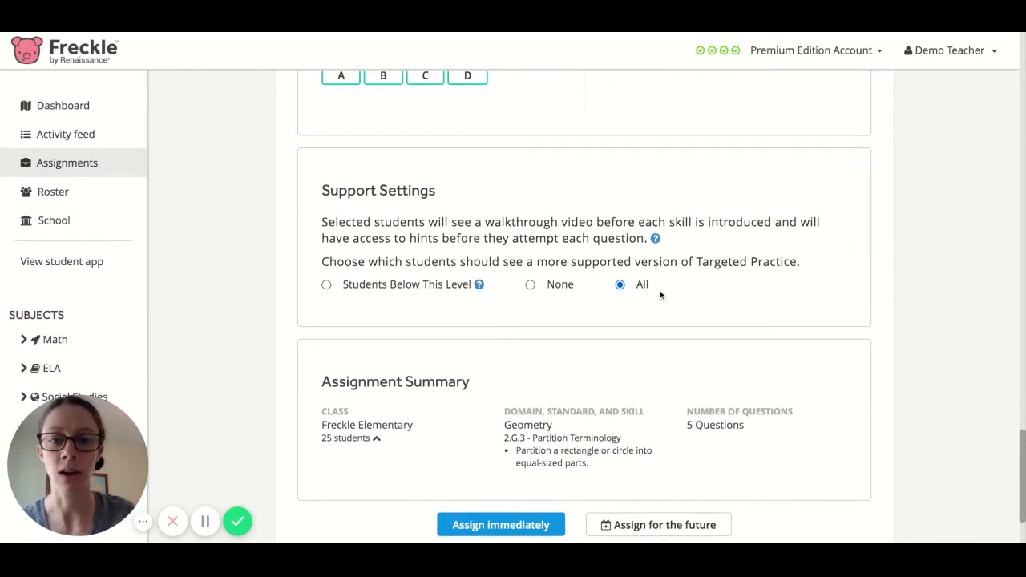
Assign the 5-question 2.G.3 Geometry practice to the Freckle Elementary class immediately
scroll(664, 290, "down", 1)
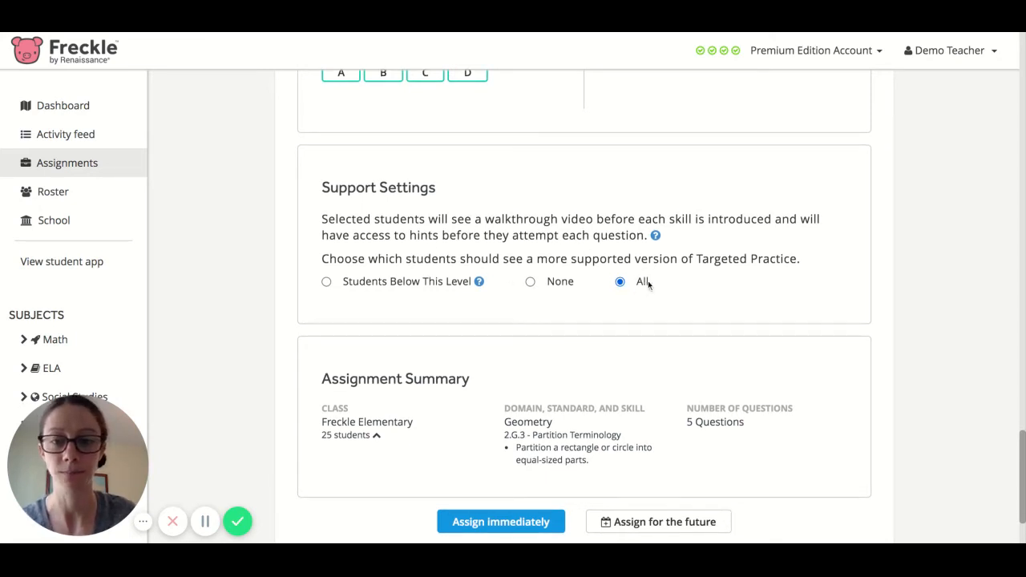
scroll(636, 297, "down", 2)
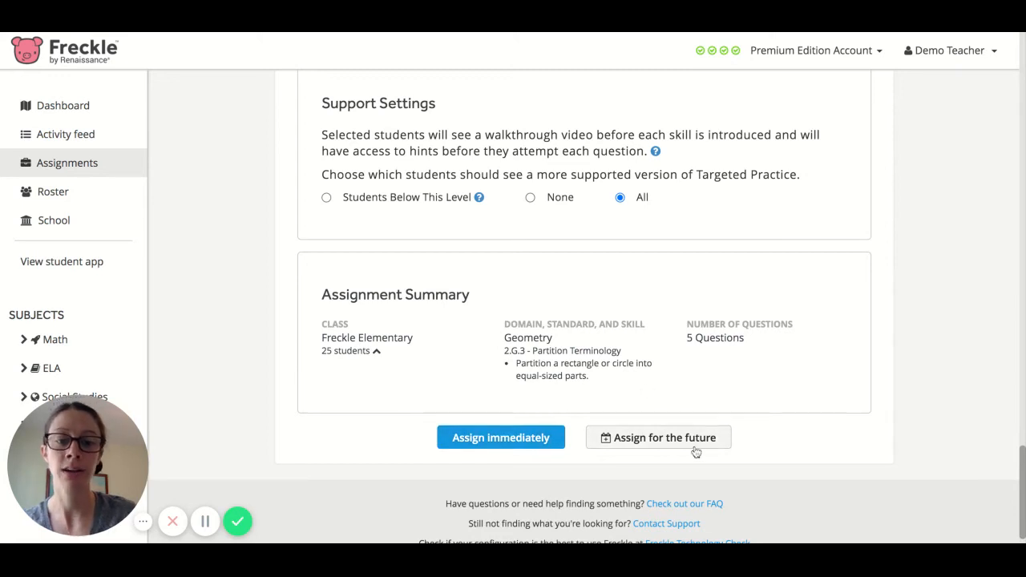
left_click(532, 439)
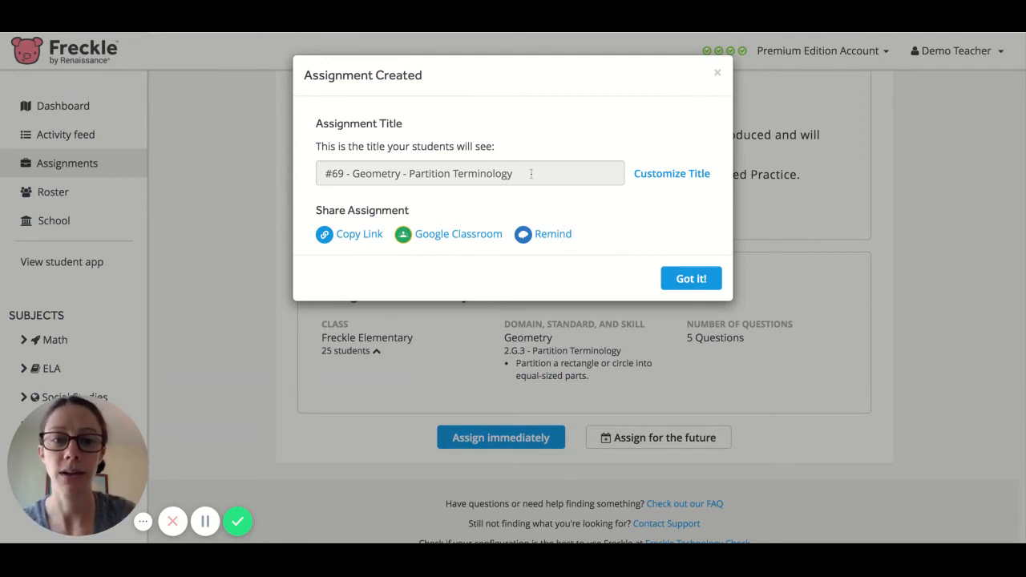
Customize the assignment's title to "Monday practice", save it and close the confirmation dialog
left_click(664, 176)
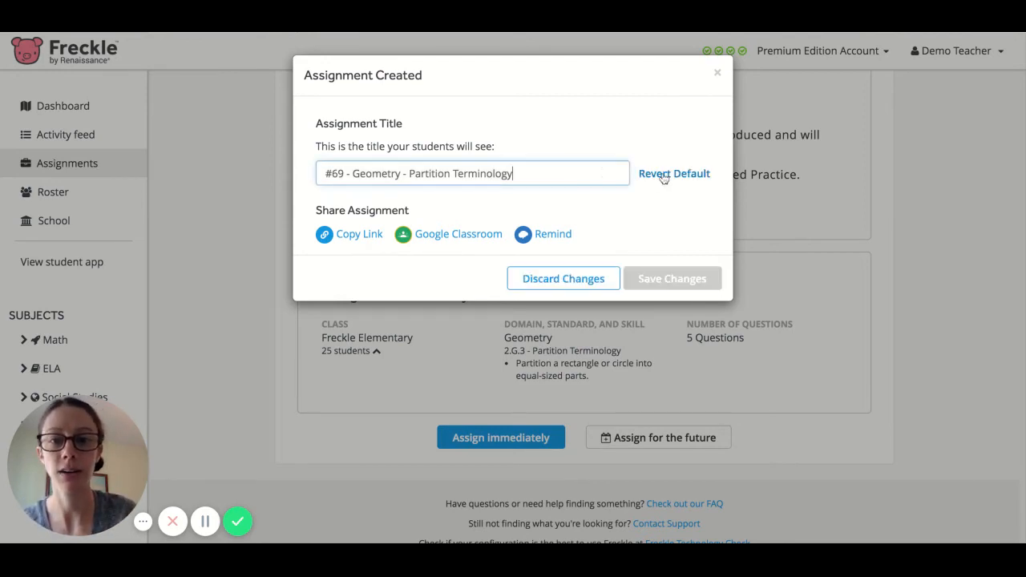
triple_click(560, 173)
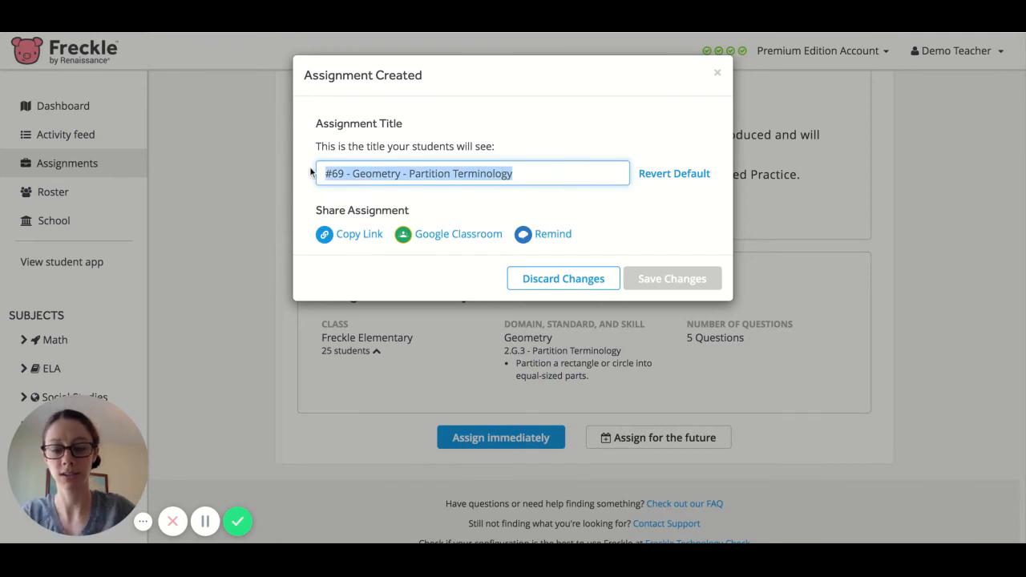
type("Monday practice")
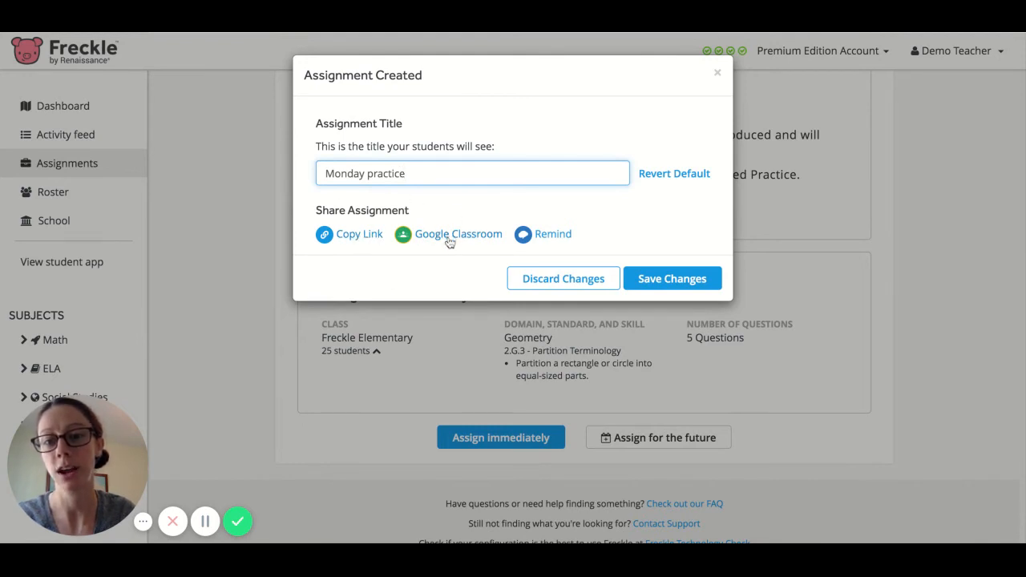
left_click(673, 281)
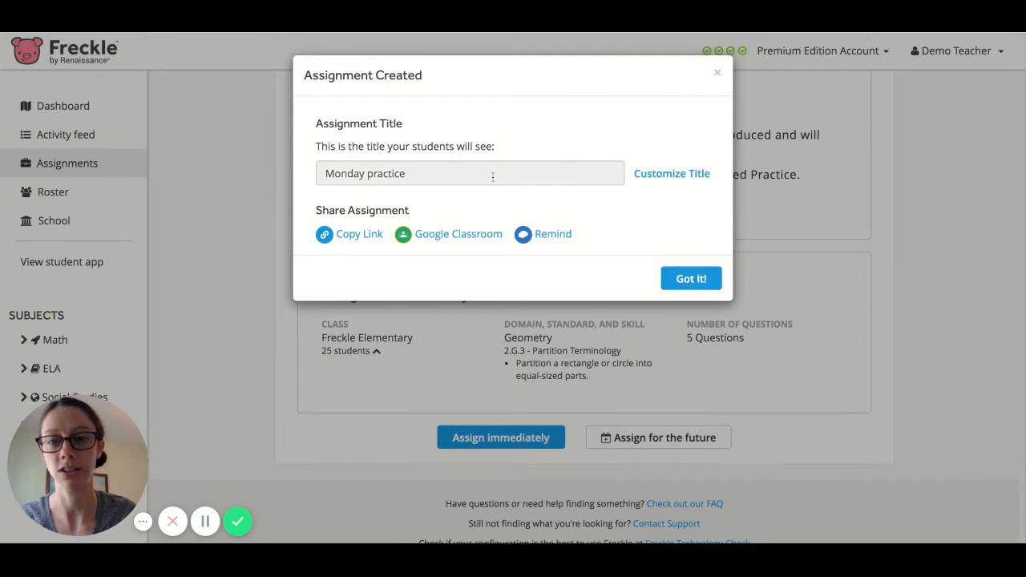
left_click(691, 280)
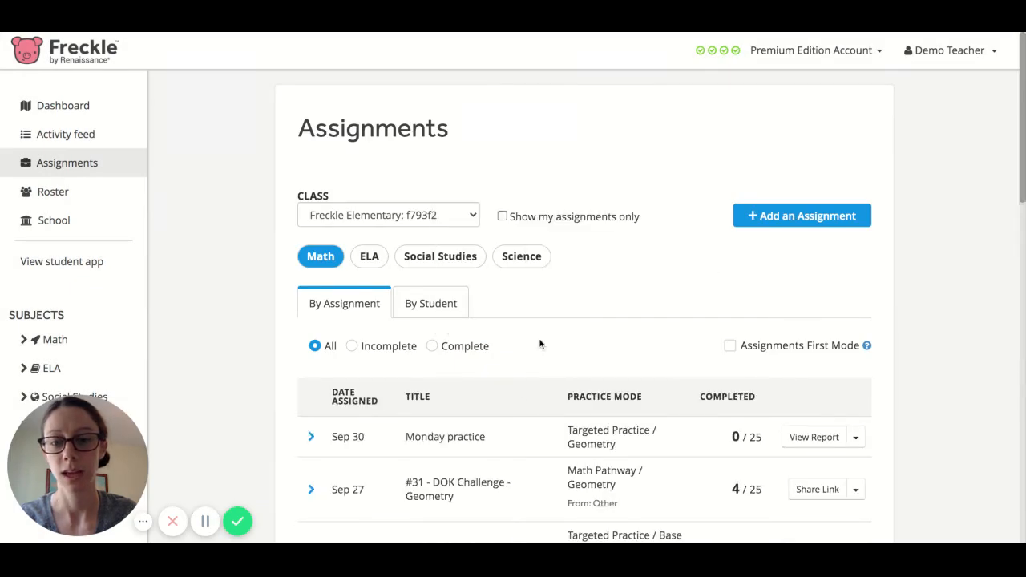
Check the Monday practice entry and its completion status in the class's math assignments list
scroll(540, 344, "down", 1)
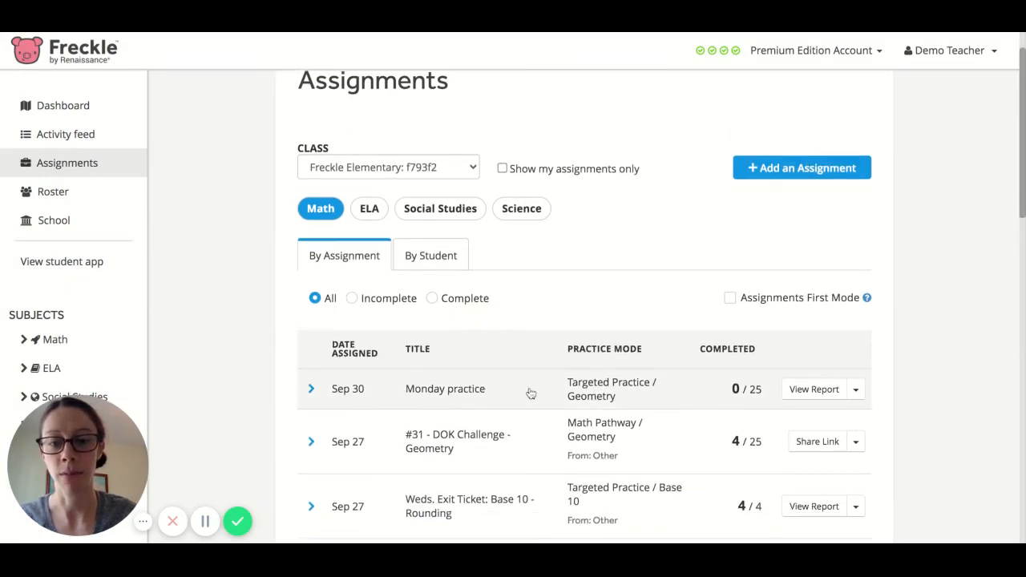
scroll(591, 257, "up", 1)
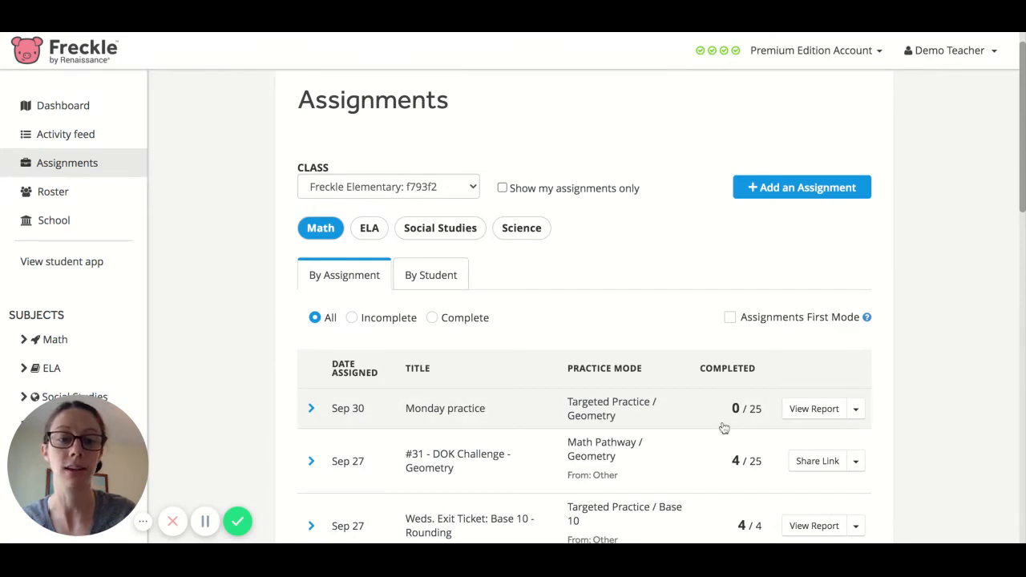
scroll(699, 273, "down", 1)
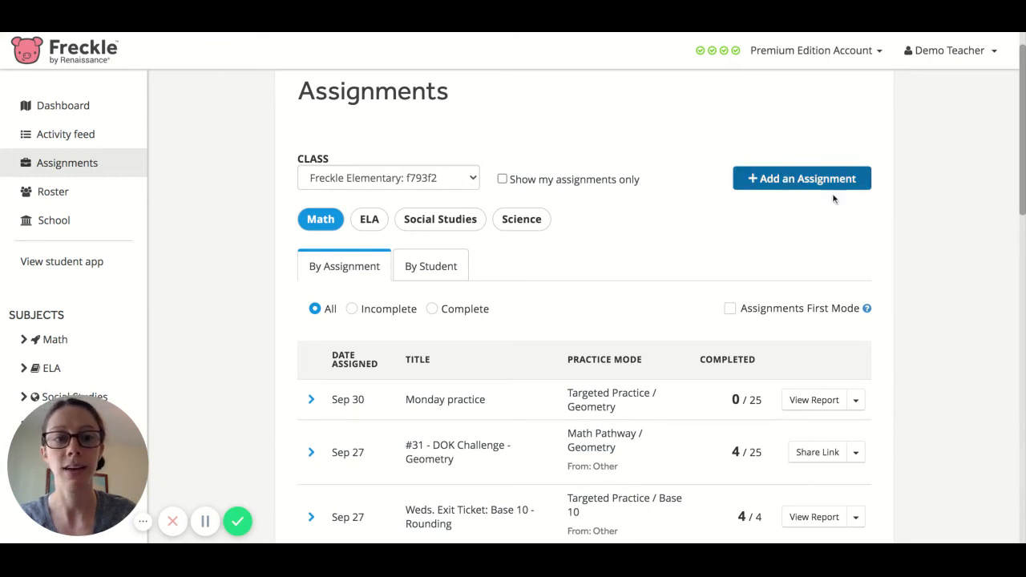
Go to the Math Content page and look through its skills practice, fact fluency and teacher-led resources
left_click(62, 343)
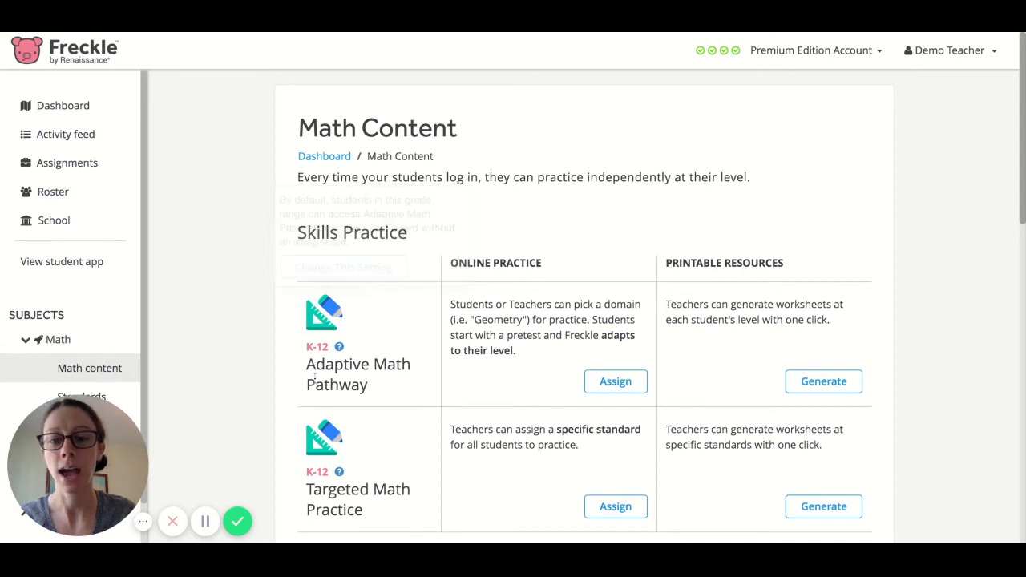
scroll(888, 292, "down", 1)
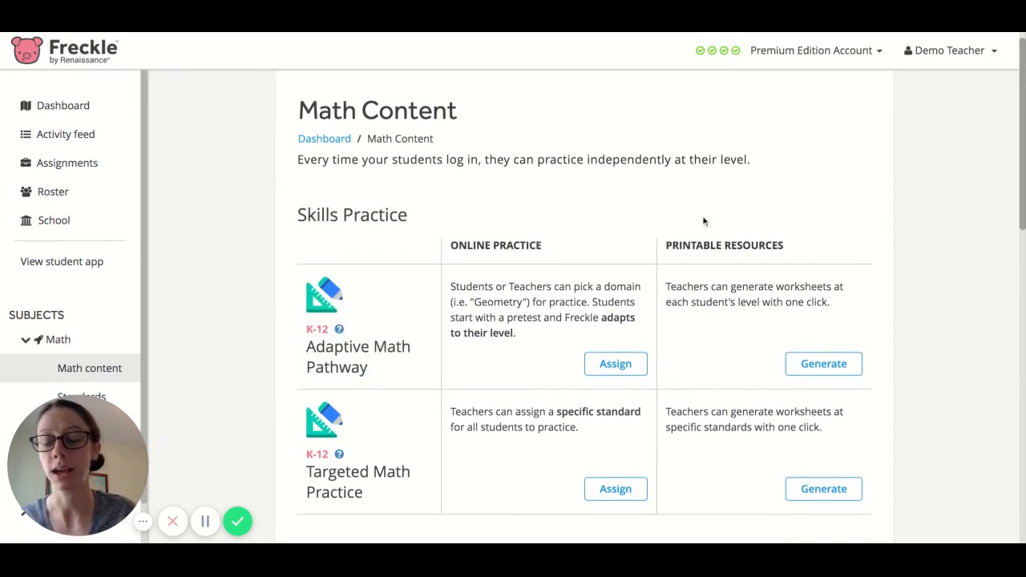
scroll(648, 240, "down", 3)
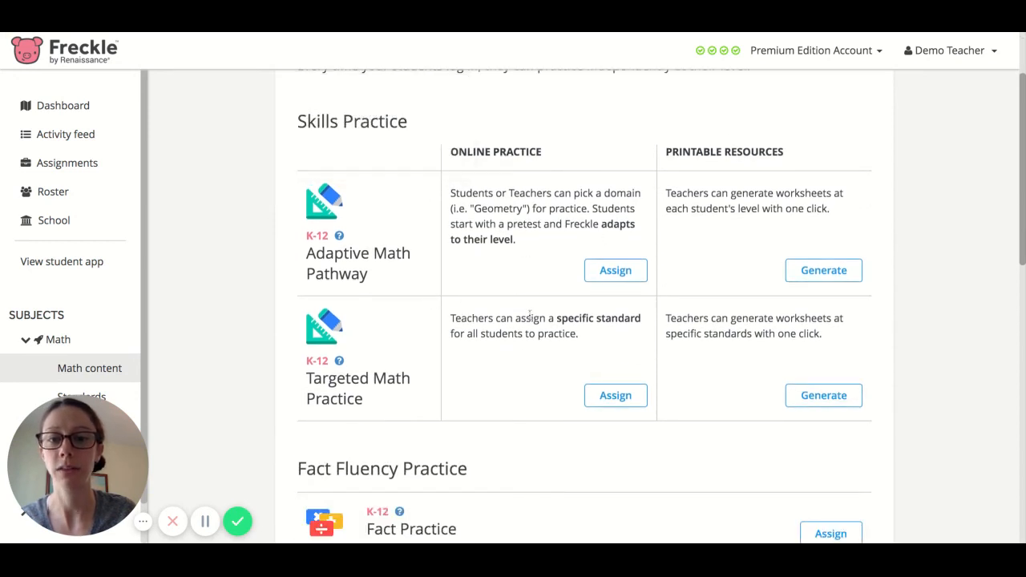
scroll(532, 312, "down", 3)
scroll(586, 307, "down", 1)
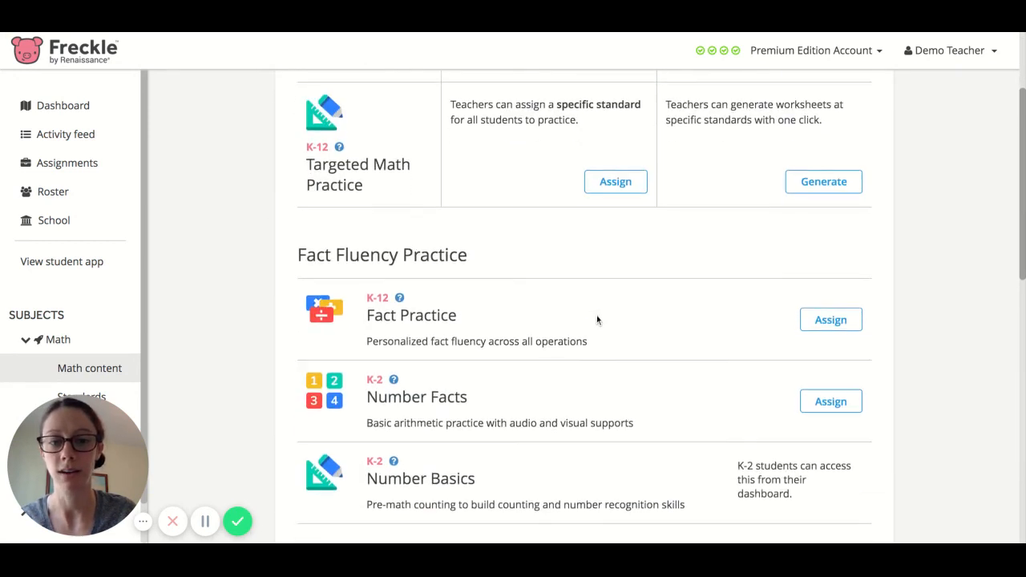
mouse_move(329, 403)
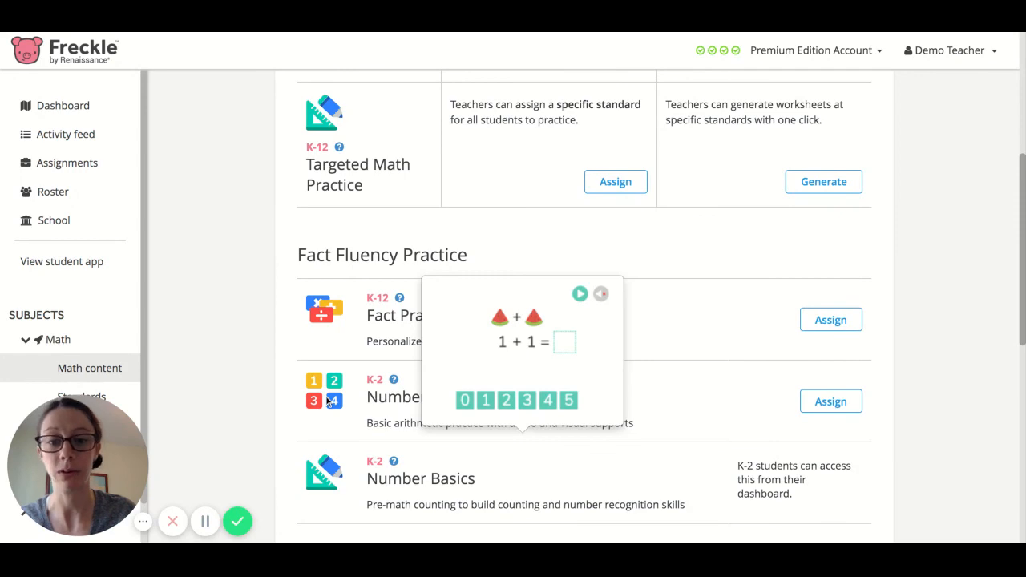
scroll(717, 380, "down", 1)
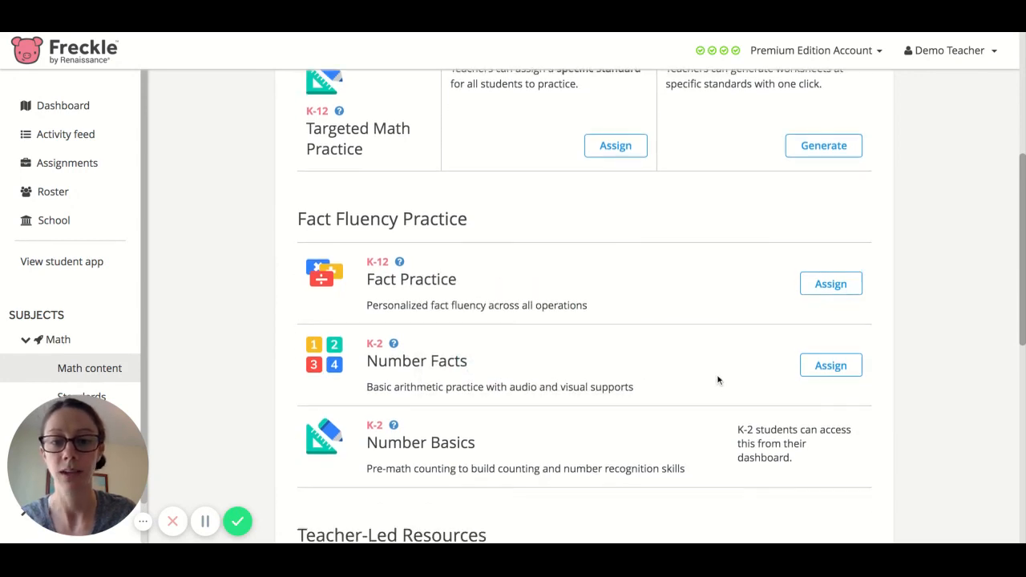
scroll(706, 389, "down", 5)
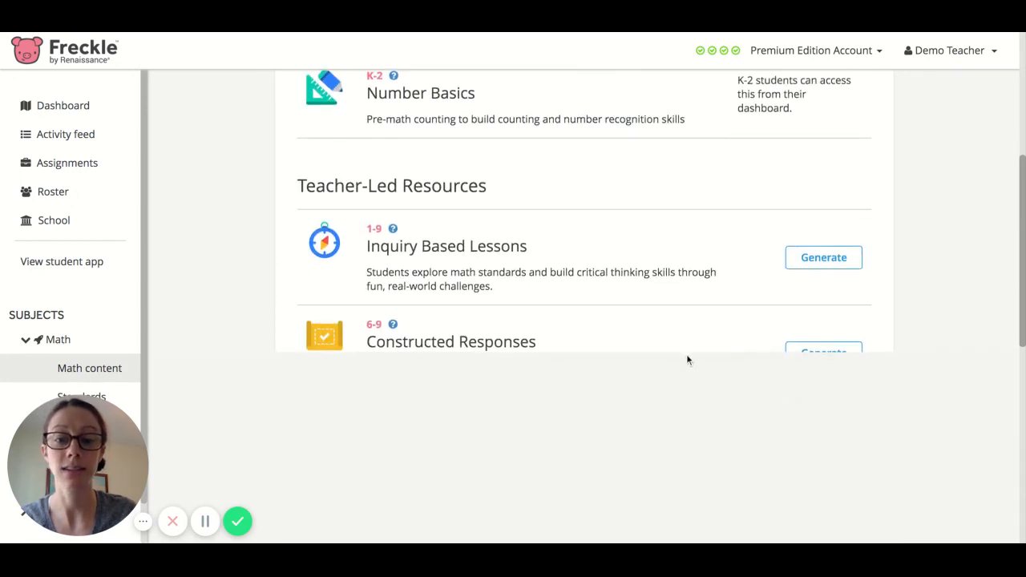
scroll(681, 355, "down", 2)
Start a new online assignment for Targeted Math Practice from the Math Content page
scroll(681, 355, "up", 6)
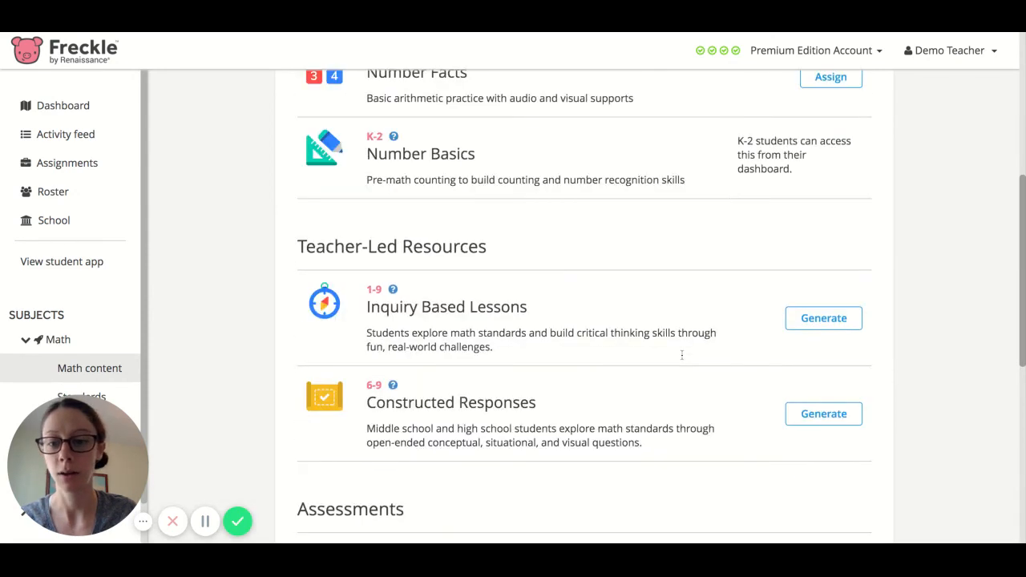
scroll(321, 265, "up", 5)
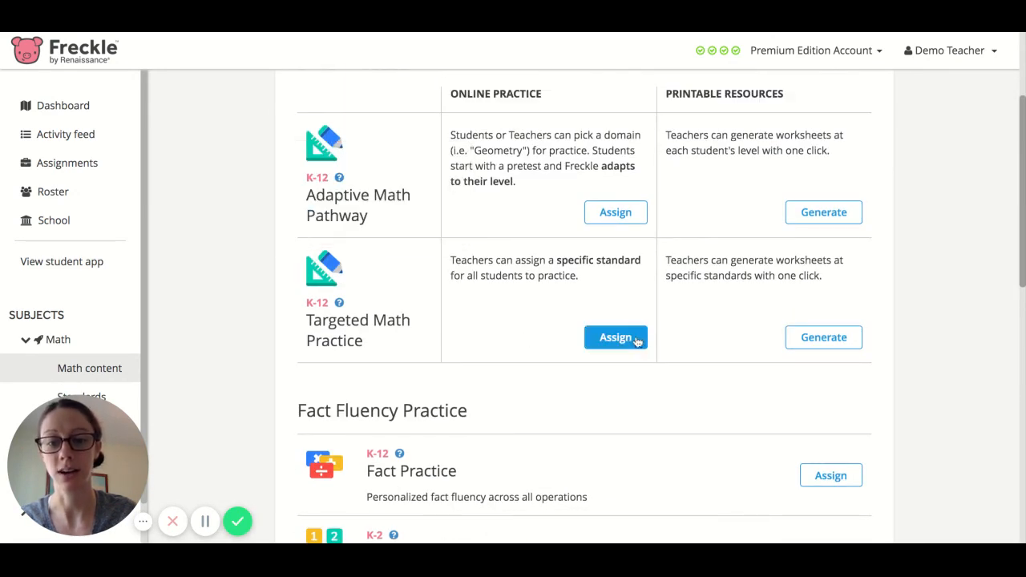
left_click(616, 337)
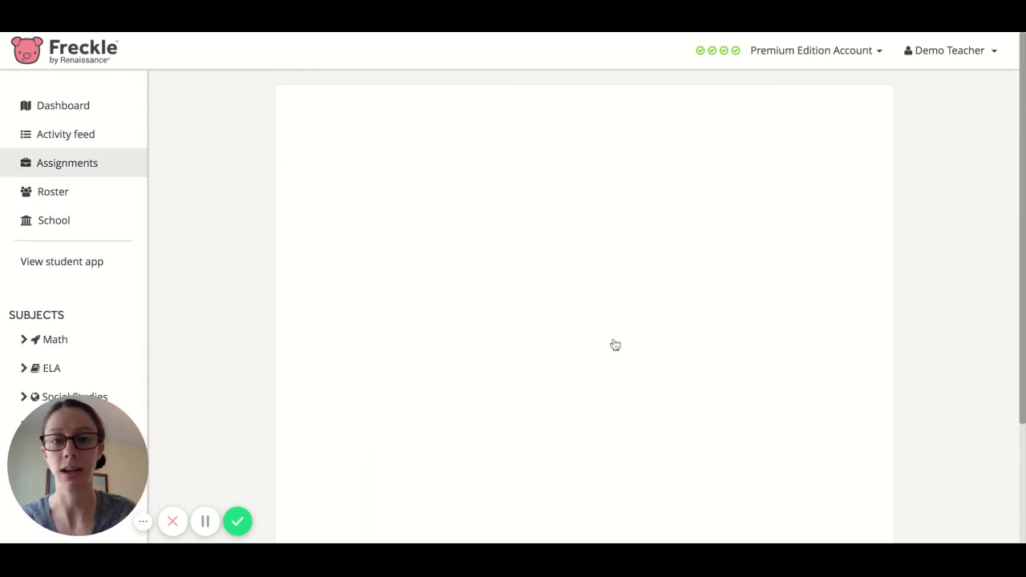